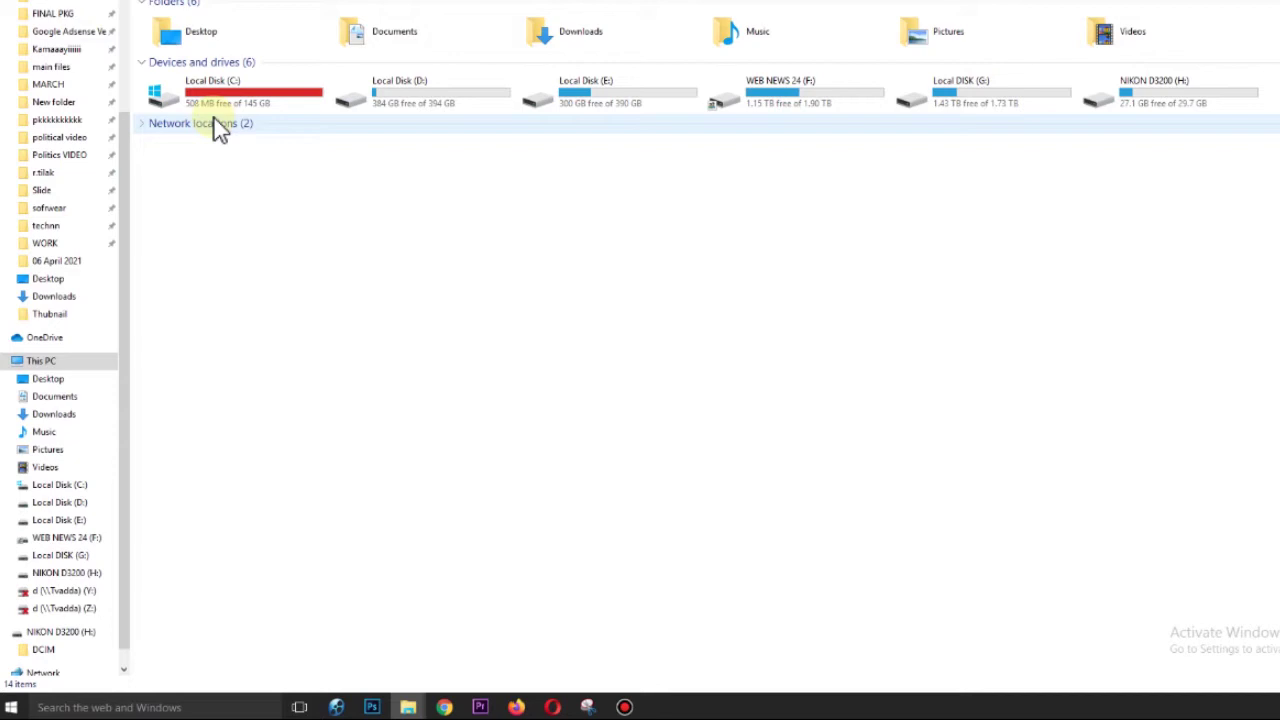
{"action": "right_click", "coordinate": [262, 201]}
{"action": "left_click", "coordinate": [316, 262]}
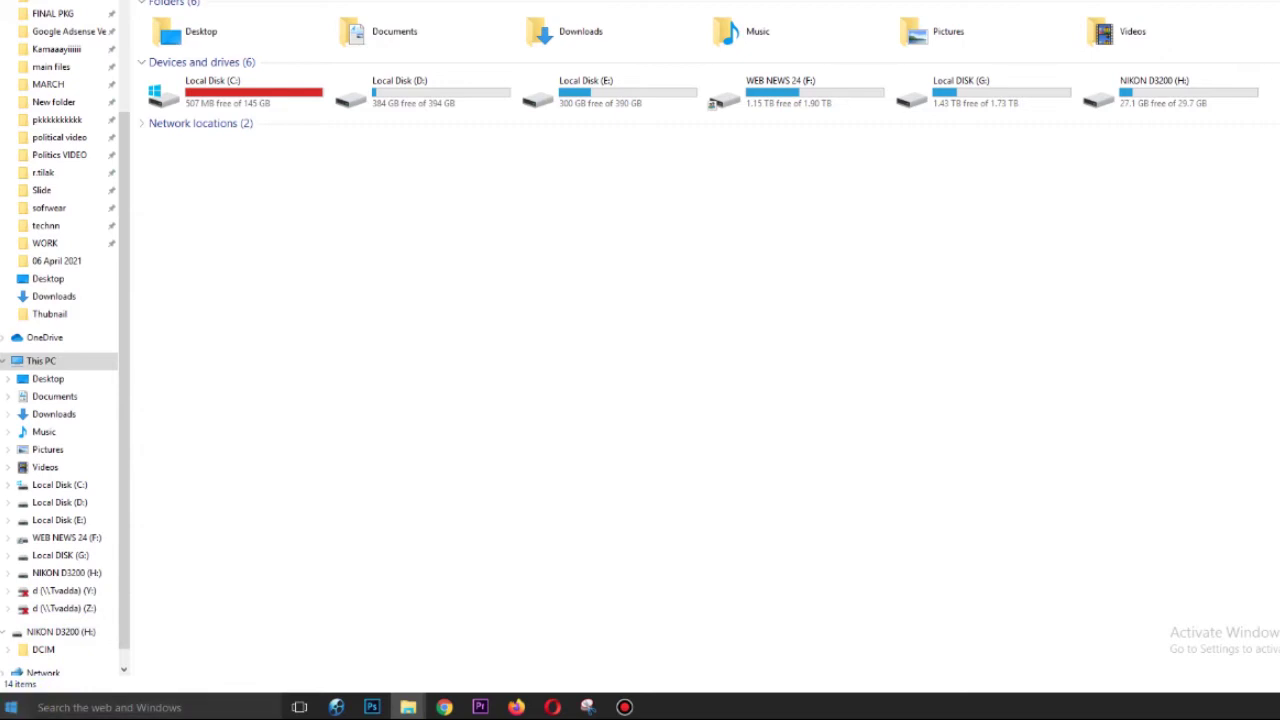
- Open the Windows temporary files folder by running the command temp from the Run dialog
{"action": "left_click", "coordinate": [11, 707]}
{"action": "type", "text": "run"}
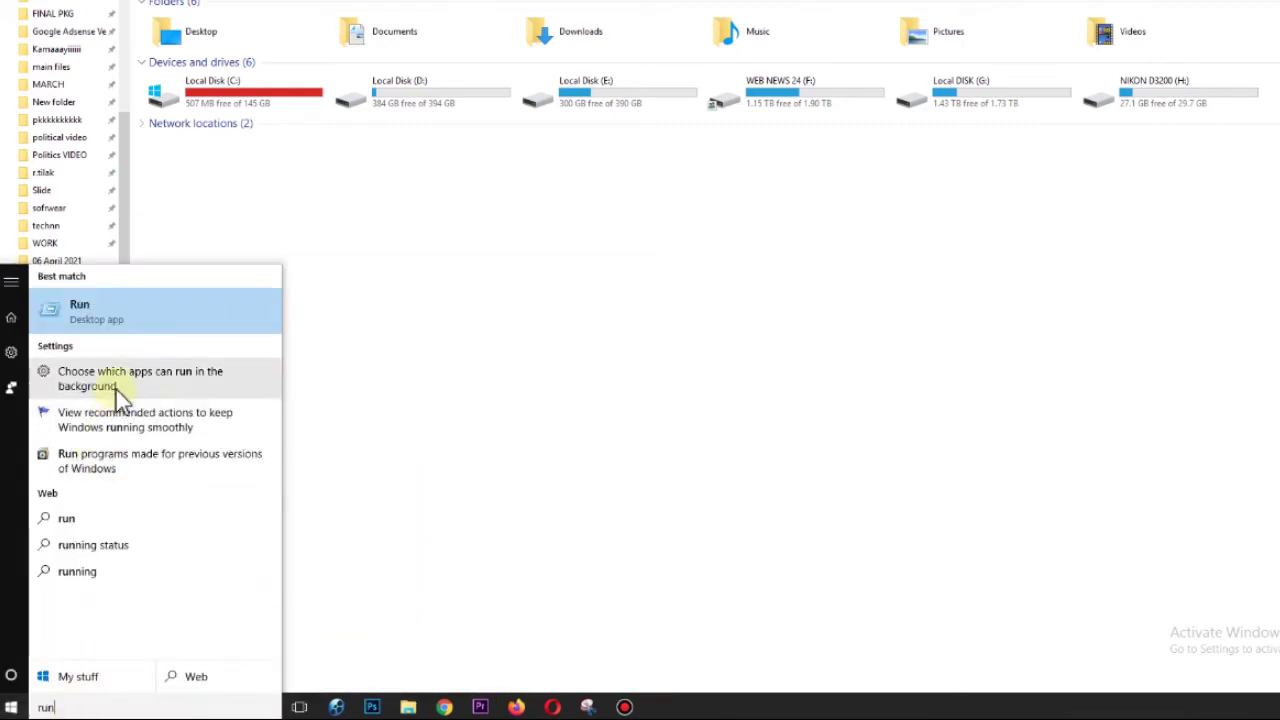
{"action": "left_click", "coordinate": [134, 320]}
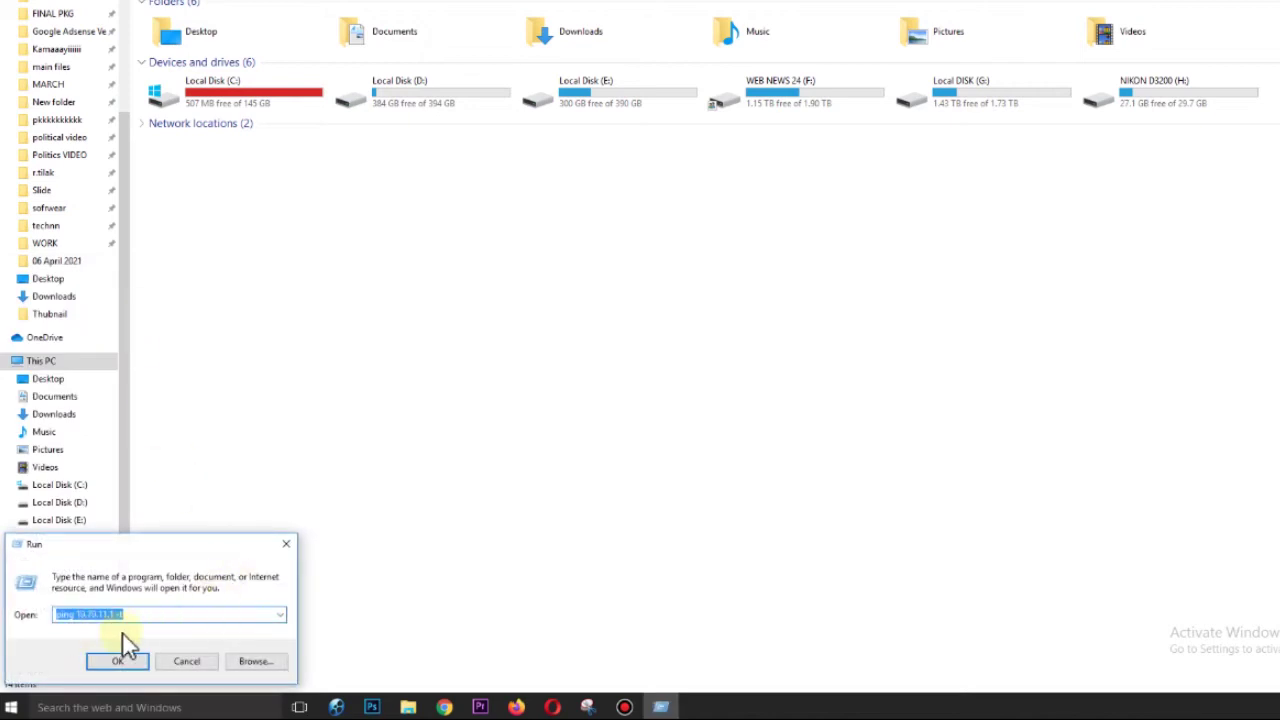
{"action": "left_click", "coordinate": [163, 614]}
{"action": "key", "text": "BackSpace"}
{"action": "key", "text": "BackSpace"}
{"action": "key", "text": "BackSpace"}
{"action": "key", "text": "BackSpace"}
{"action": "key", "text": "BackSpace"}
{"action": "key", "text": "BackSpace"}
{"action": "key", "text": "BackSpace"}
{"action": "key", "text": "BackSpace"}
{"action": "key", "text": "BackSpace"}
{"action": "key", "text": "BackSpace"}
{"action": "key", "text": "BackSpace"}
{"action": "key", "text": "BackSpace"}
{"action": "key", "text": "BackSpace"}
{"action": "key", "text": "BackSpace"}
{"action": "key", "text": "BackSpace"}
{"action": "key", "text": "BackSpace"}
{"action": "key", "text": "BackSpace"}
{"action": "key", "text": "BackSpace"}
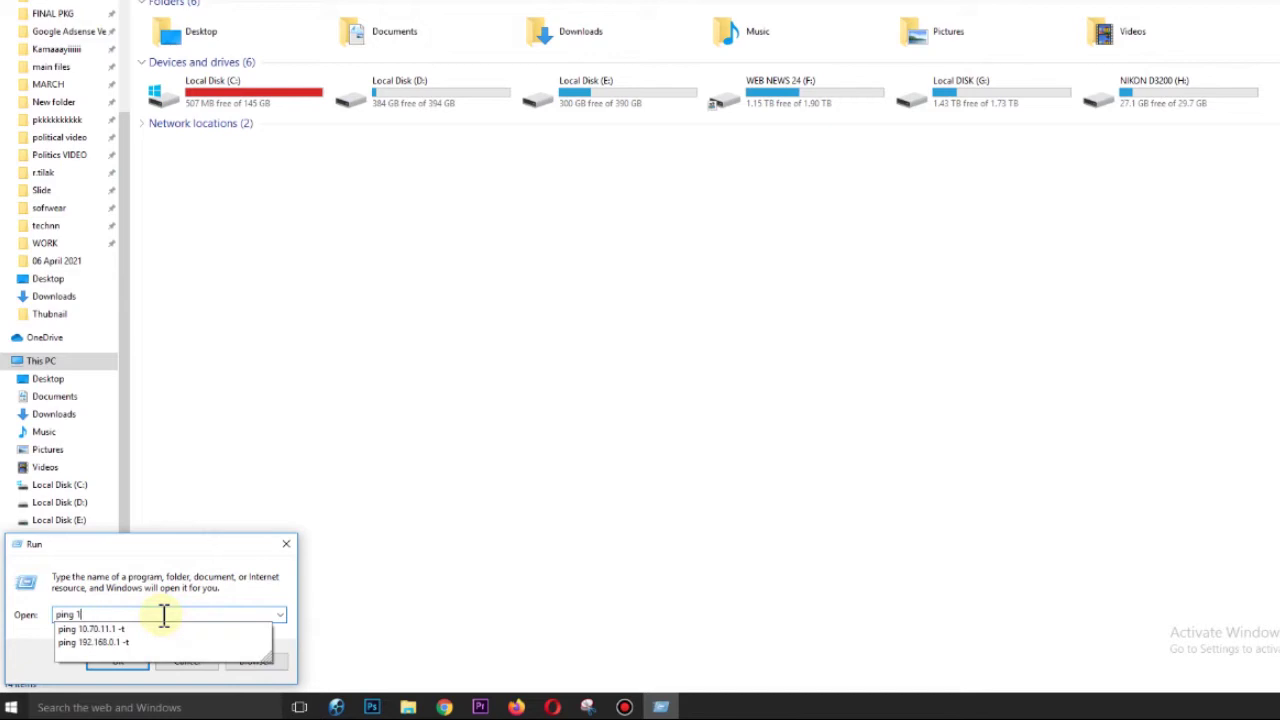
{"action": "type", "text": "te"}
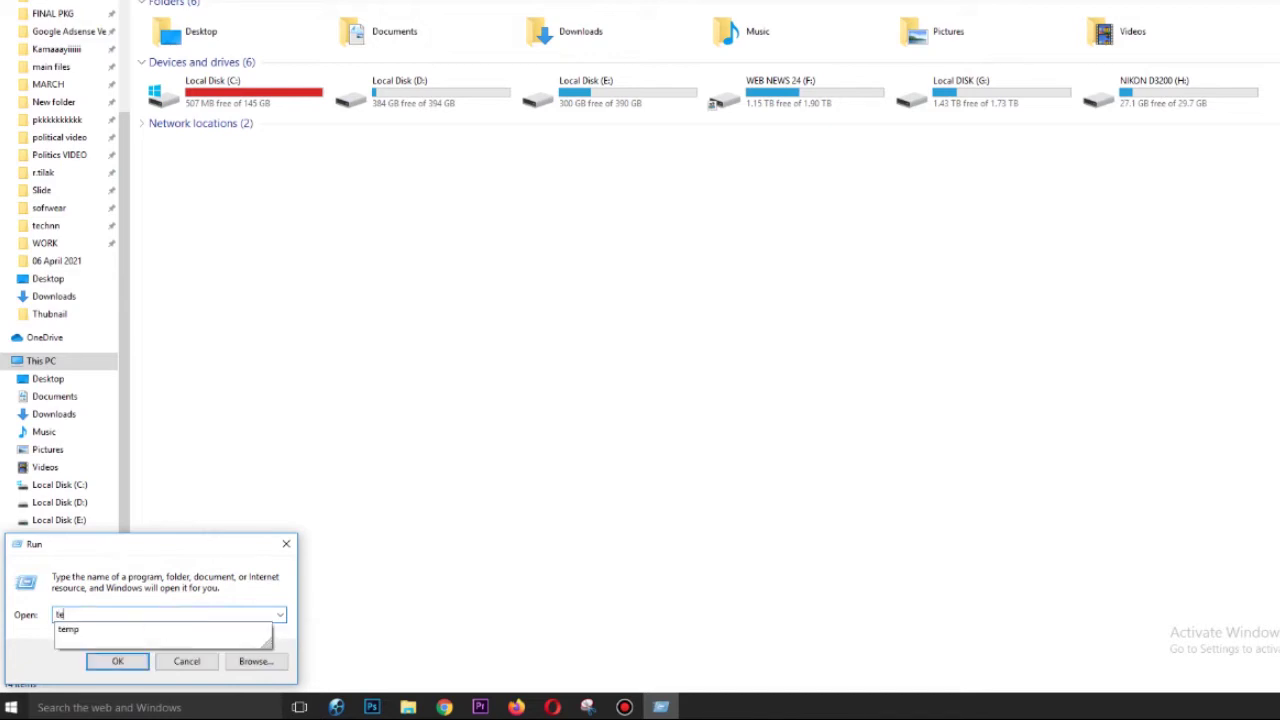
{"action": "type", "text": "m"}
{"action": "left_click", "coordinate": [163, 614]}
{"action": "left_click", "coordinate": [141, 666]}
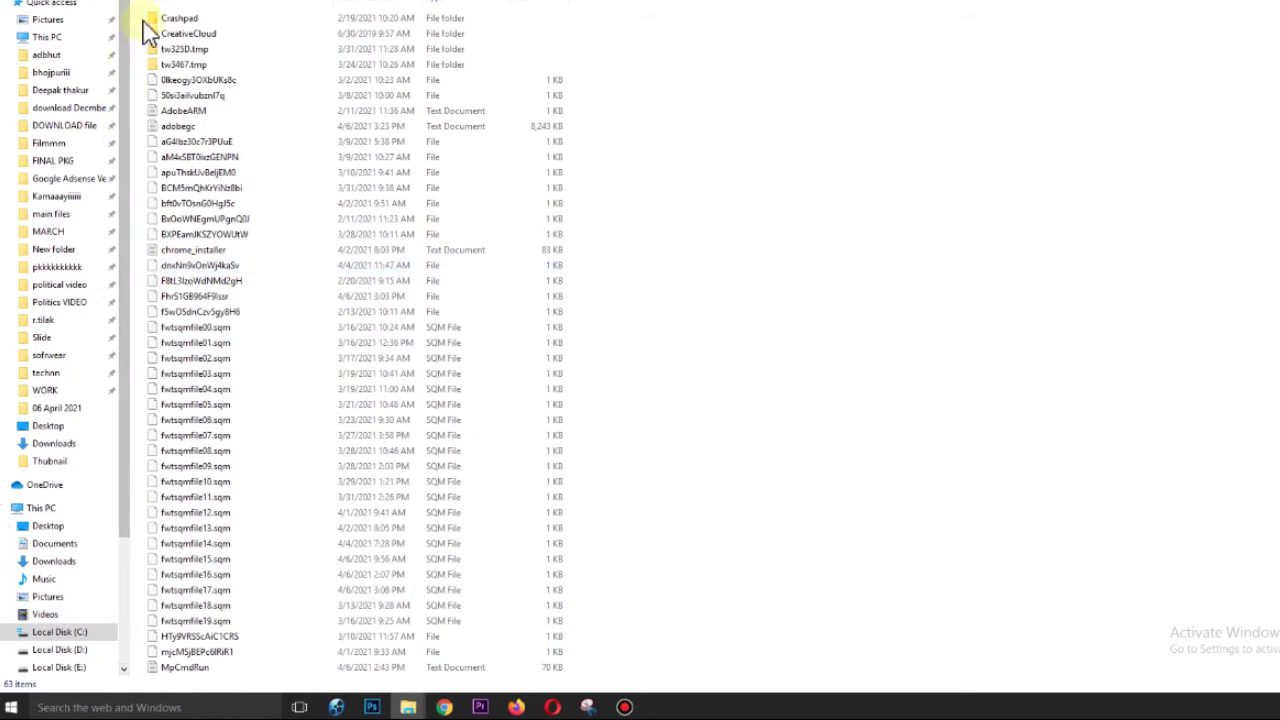
- Permanently delete all files and folders in the Windows Temp folder
{"action": "left_click_drag", "start_coordinate": [149, 29], "coordinate": [304, 676]}
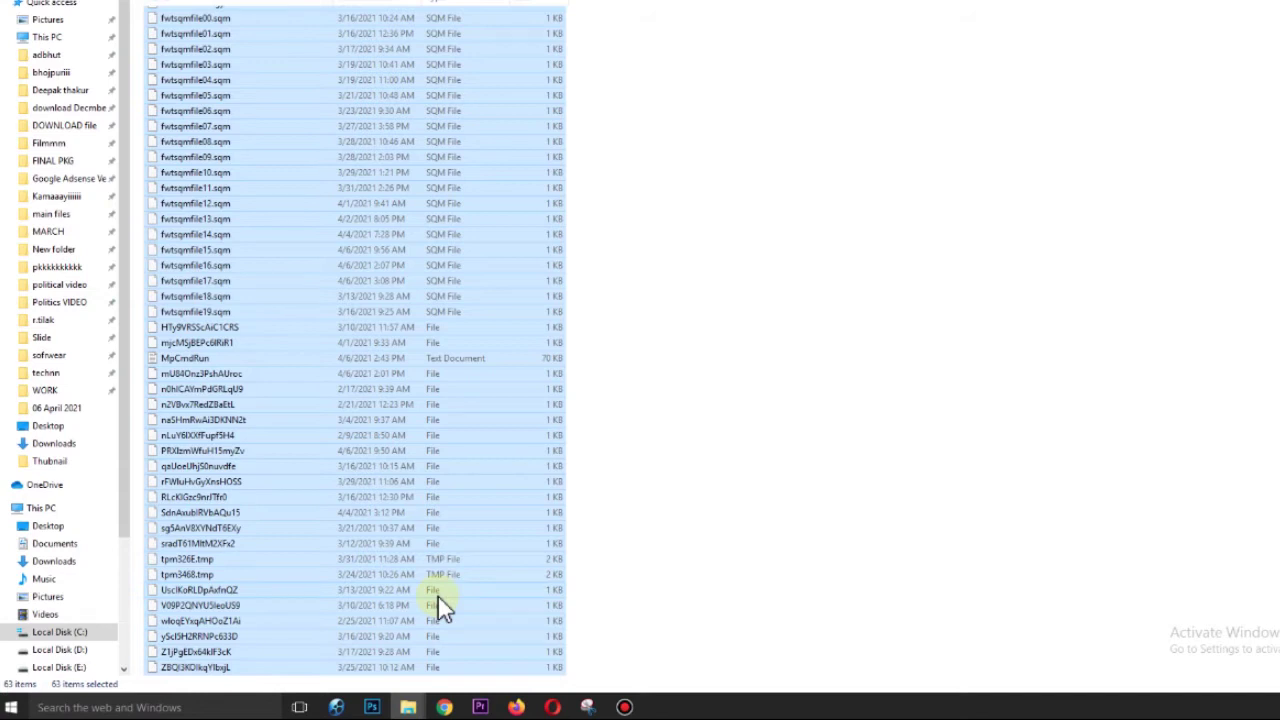
{"action": "key", "text": "shift+Delete"}
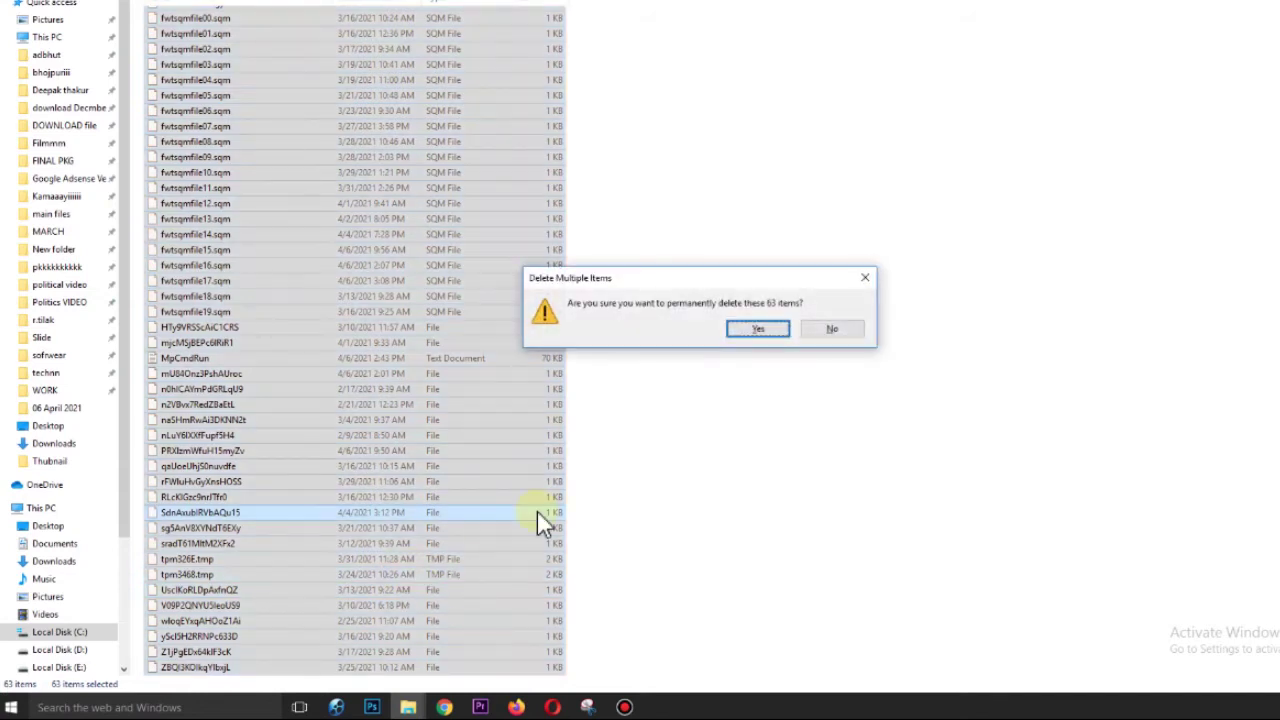
{"action": "left_click", "coordinate": [756, 338]}
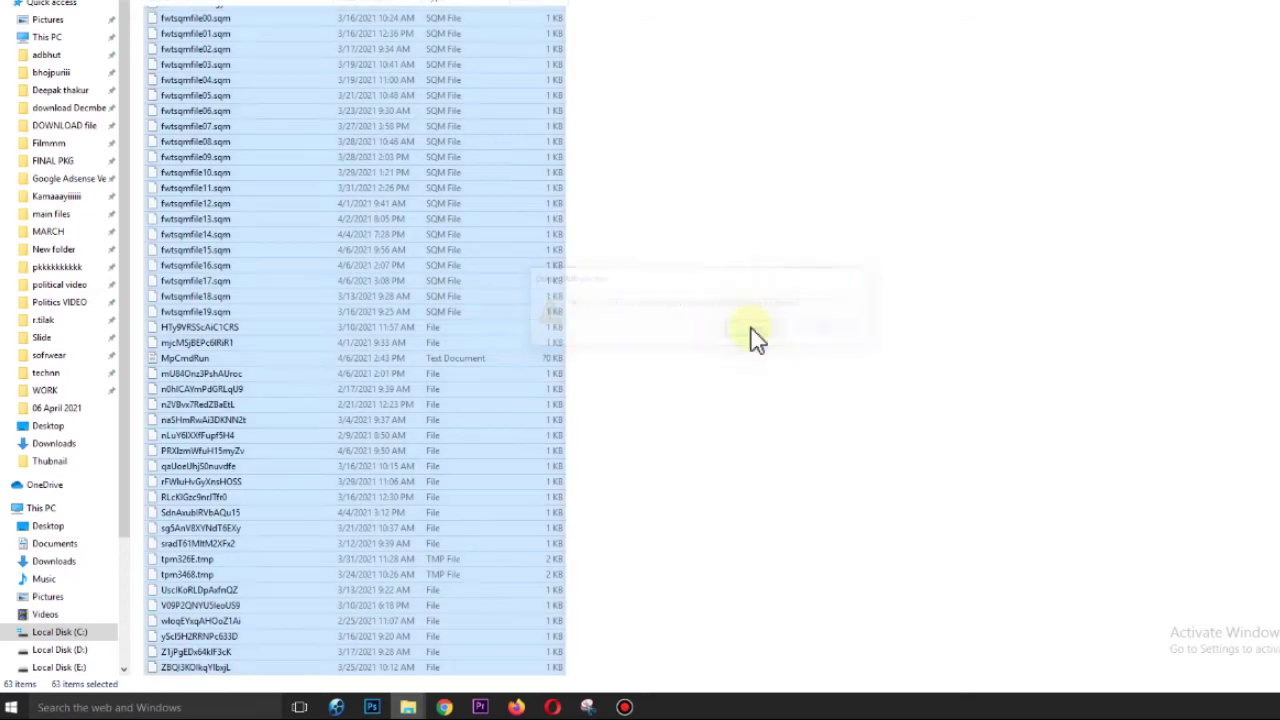
{"action": "left_click", "coordinate": [604, 256]}
{"action": "left_click", "coordinate": [720, 294]}
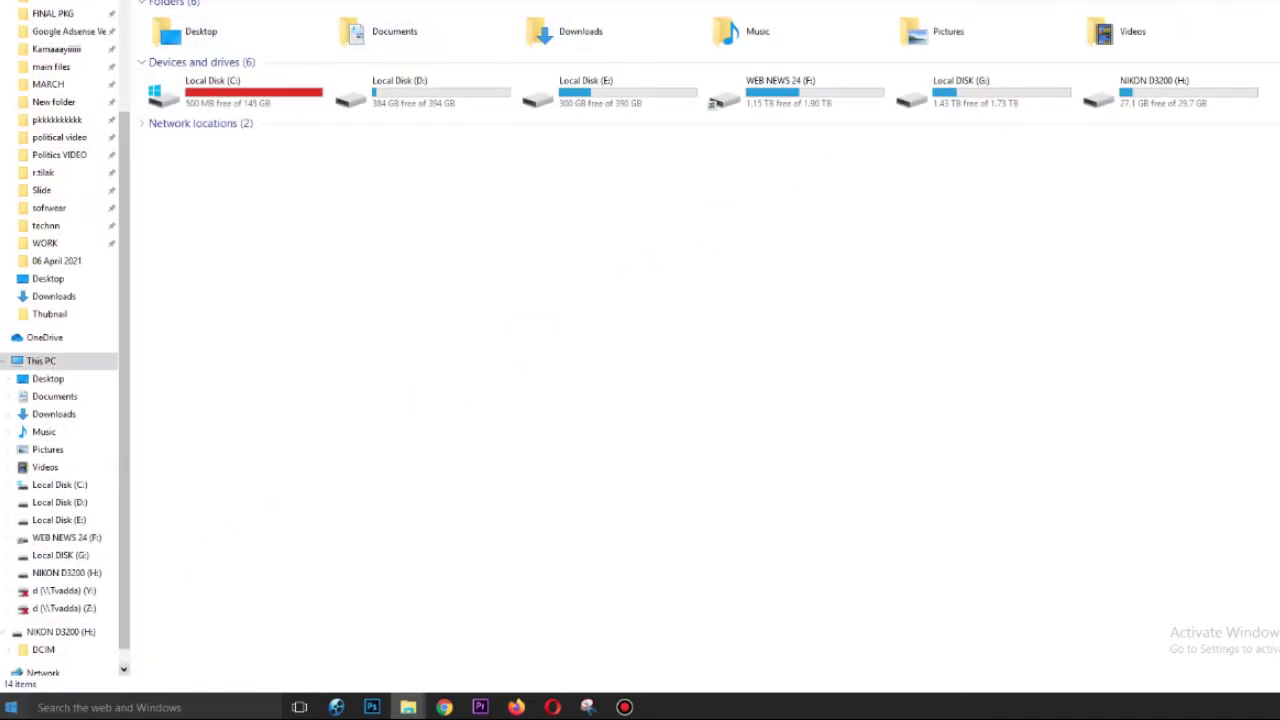
- Open the user's temporary files folder by running %temp% and select a block of its first items
{"action": "left_click", "coordinate": [10, 707]}
{"action": "left_click", "coordinate": [80, 707]}
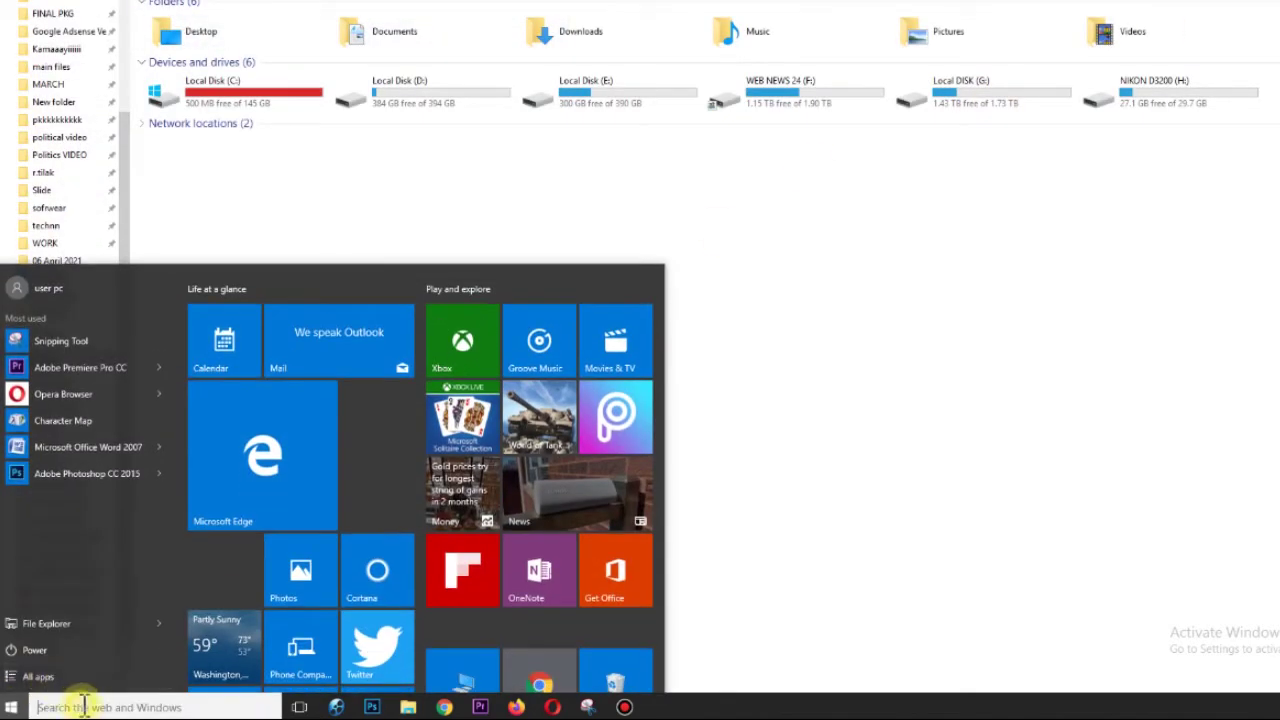
{"action": "type", "text": "run"}
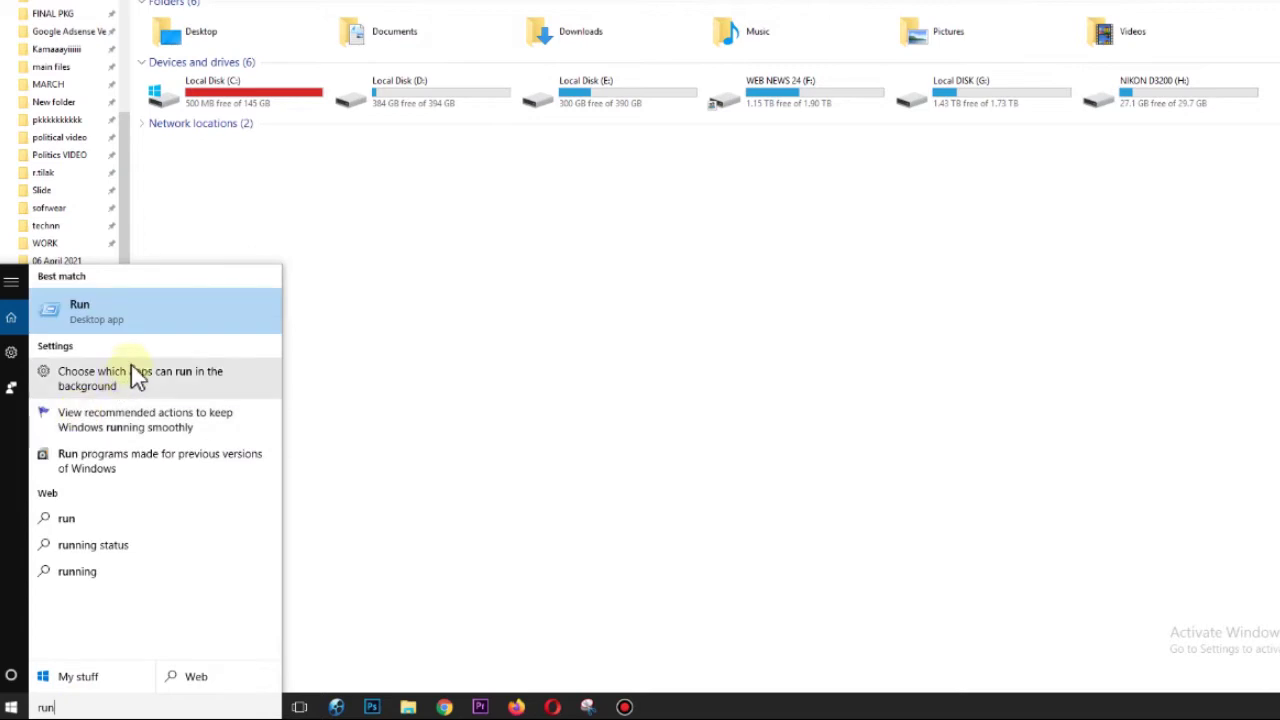
{"action": "left_click", "coordinate": [137, 320]}
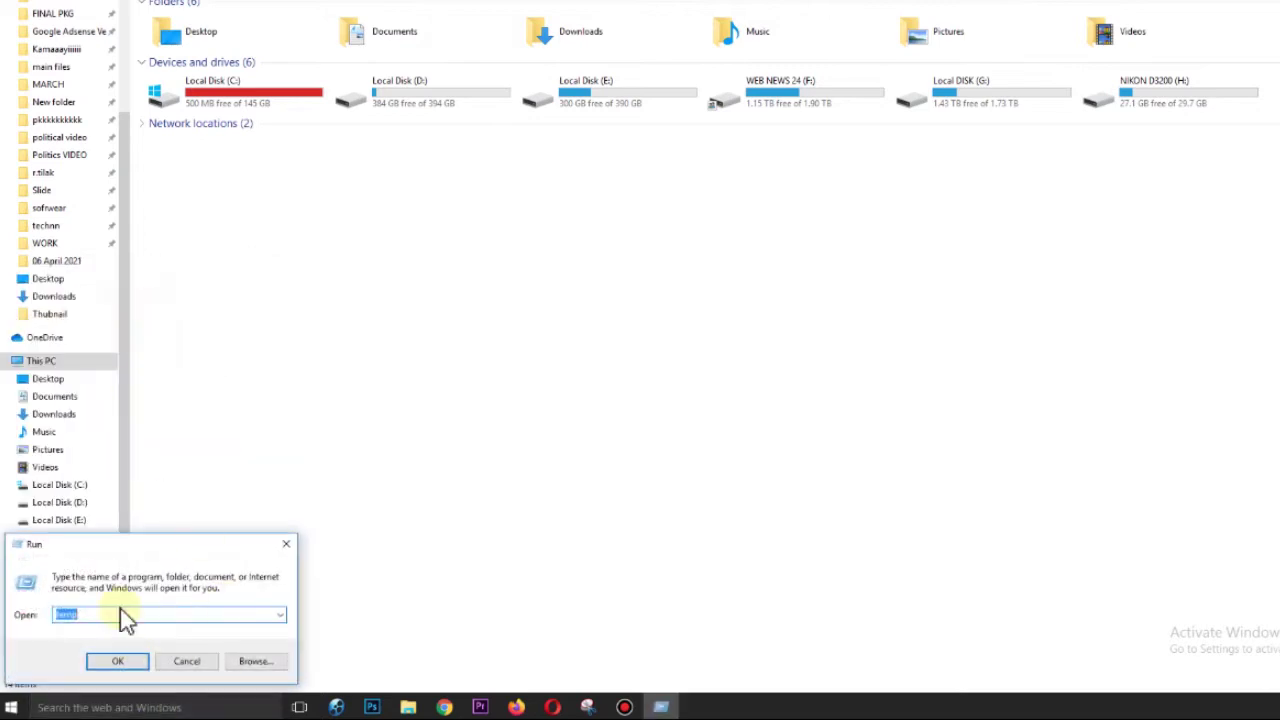
{"action": "type", "text": "%t"}
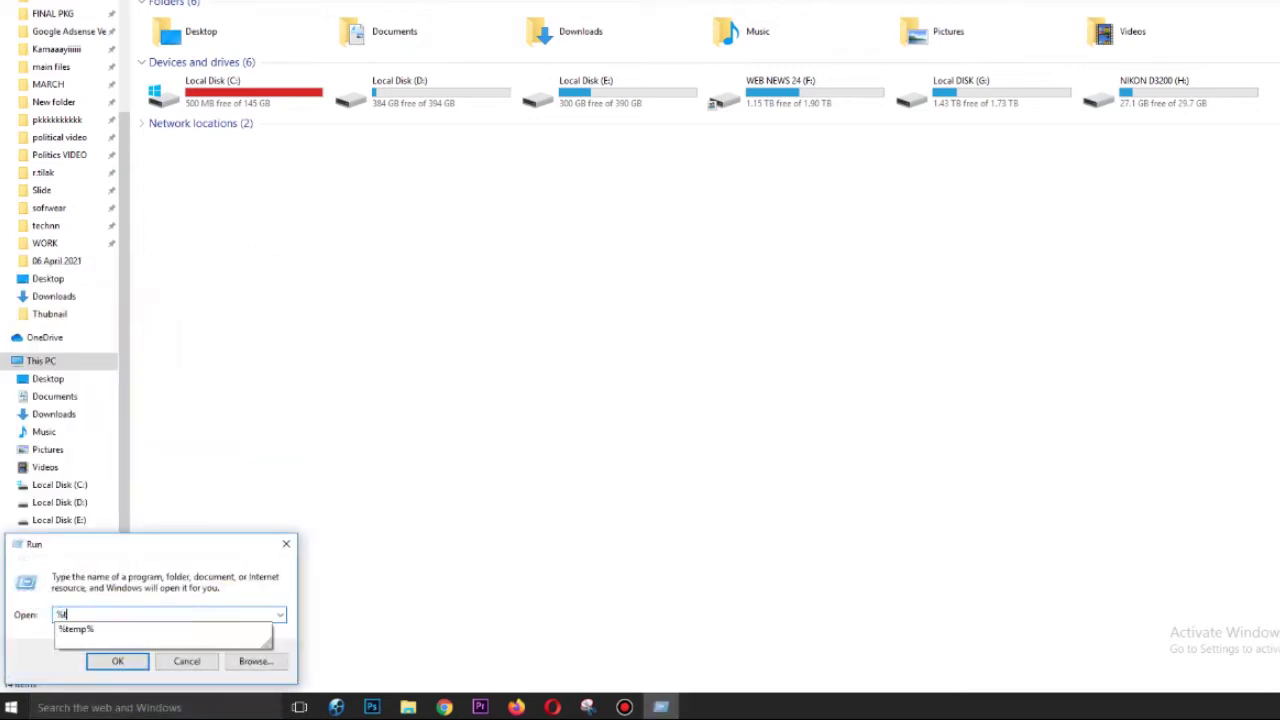
{"action": "type", "text": "emp%"}
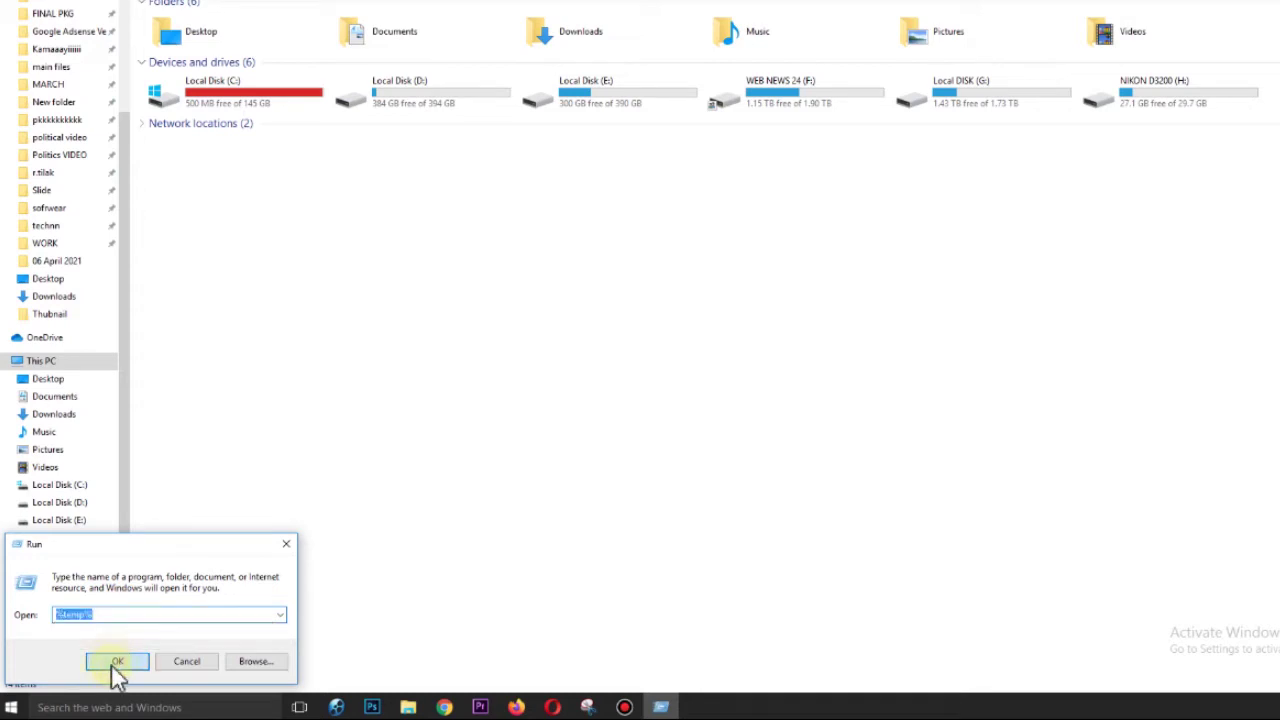
{"action": "left_click", "coordinate": [132, 664]}
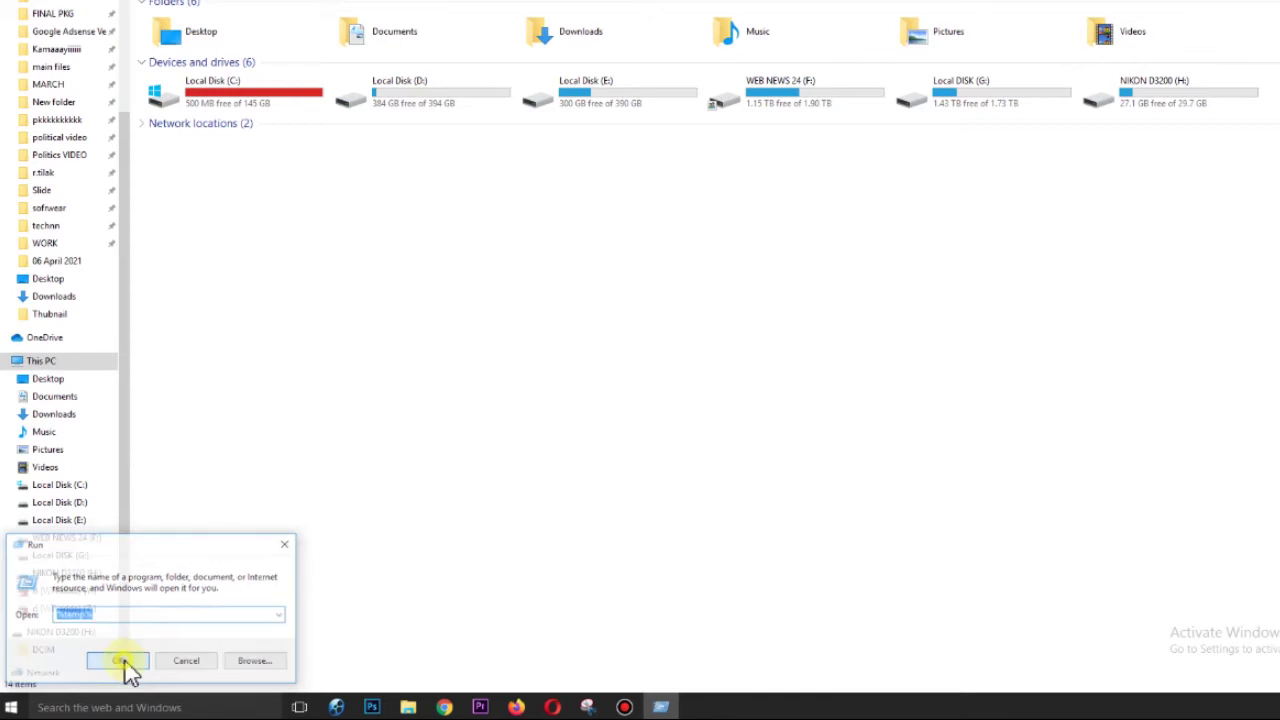
{"action": "left_click_drag", "start_coordinate": [143, 29], "coordinate": [340, 420]}
- Run %temp% again to open the user's temporary files folder in another window
{"action": "key", "text": "super"}
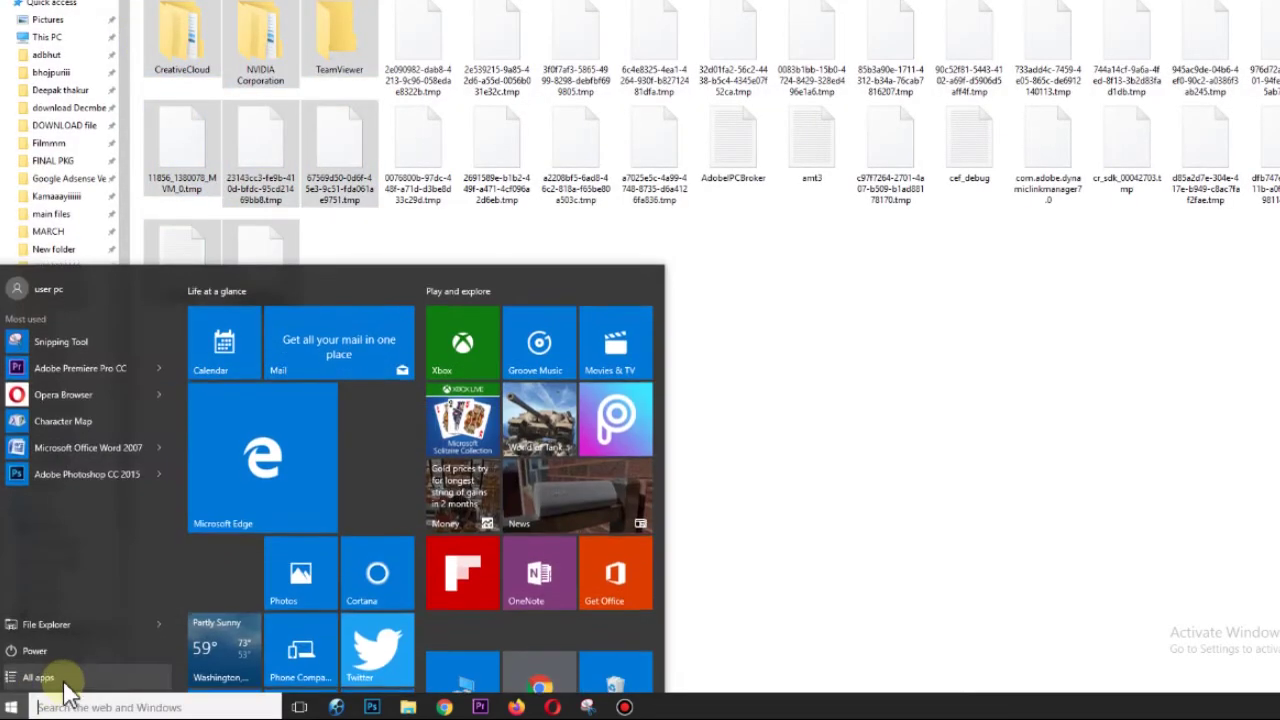
{"action": "left_click", "coordinate": [78, 703]}
{"action": "type", "text": "run"}
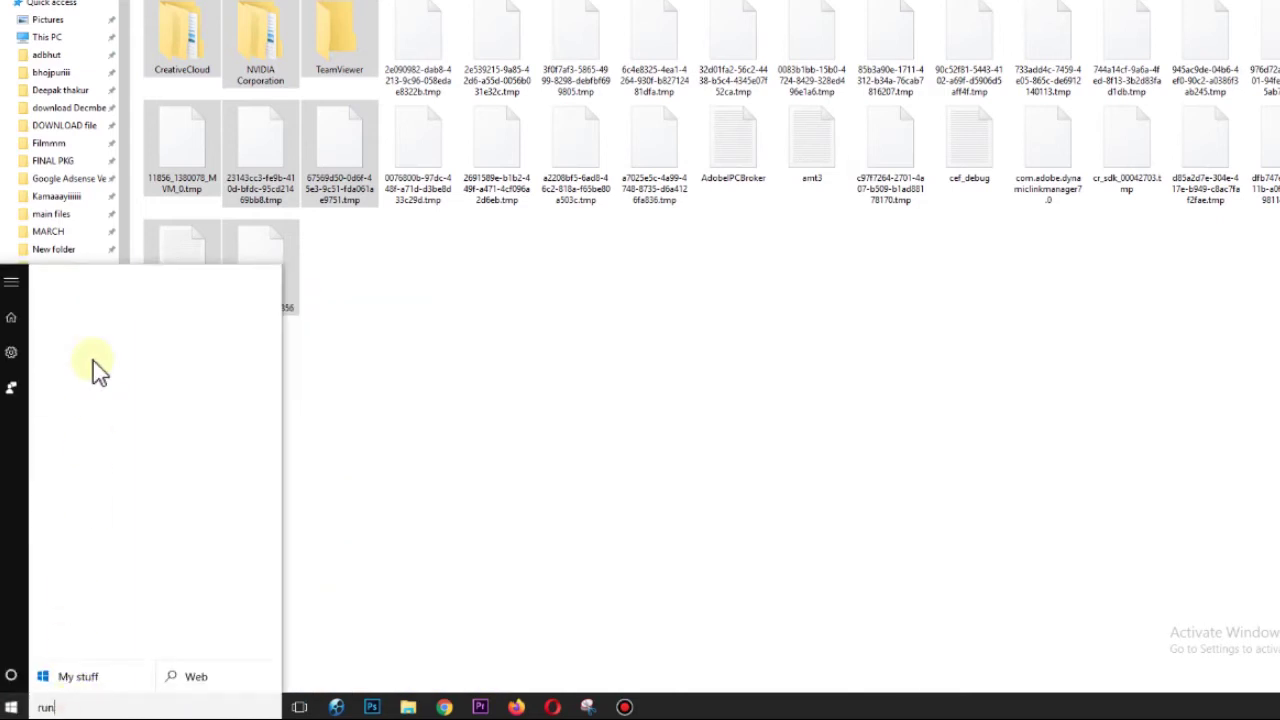
{"action": "left_click", "coordinate": [120, 330]}
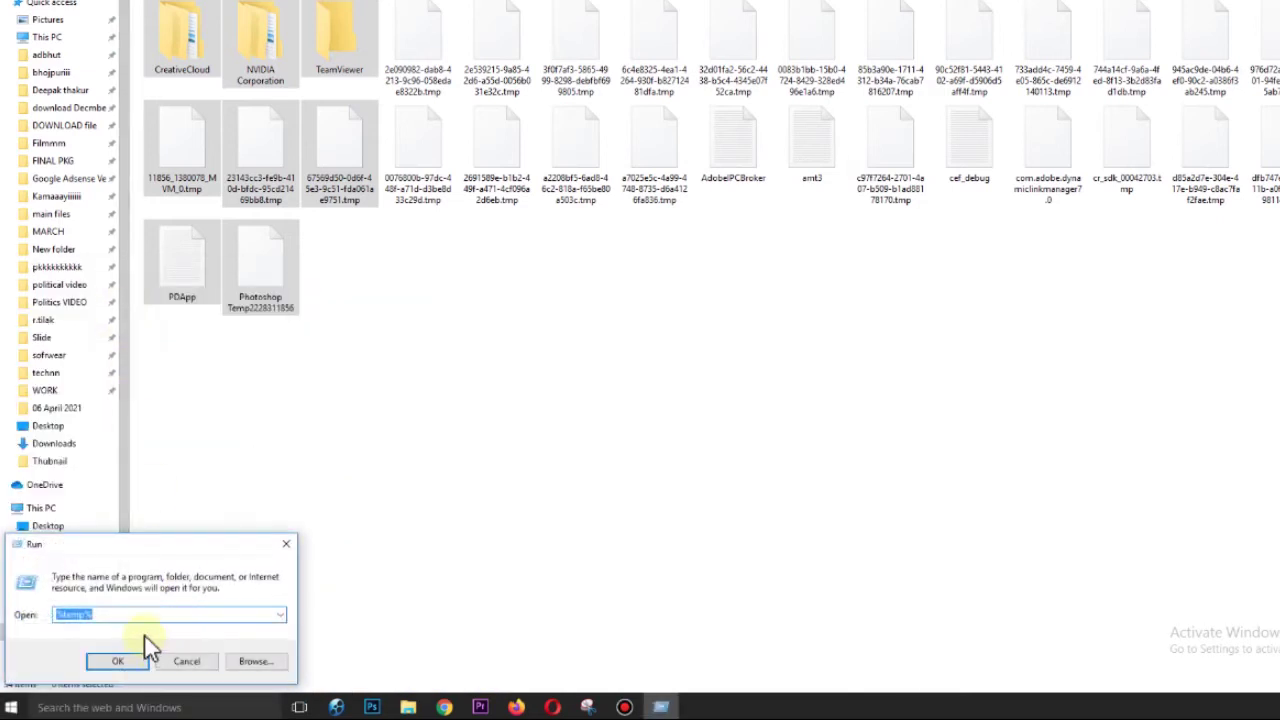
{"action": "type", "text": "%tem"}
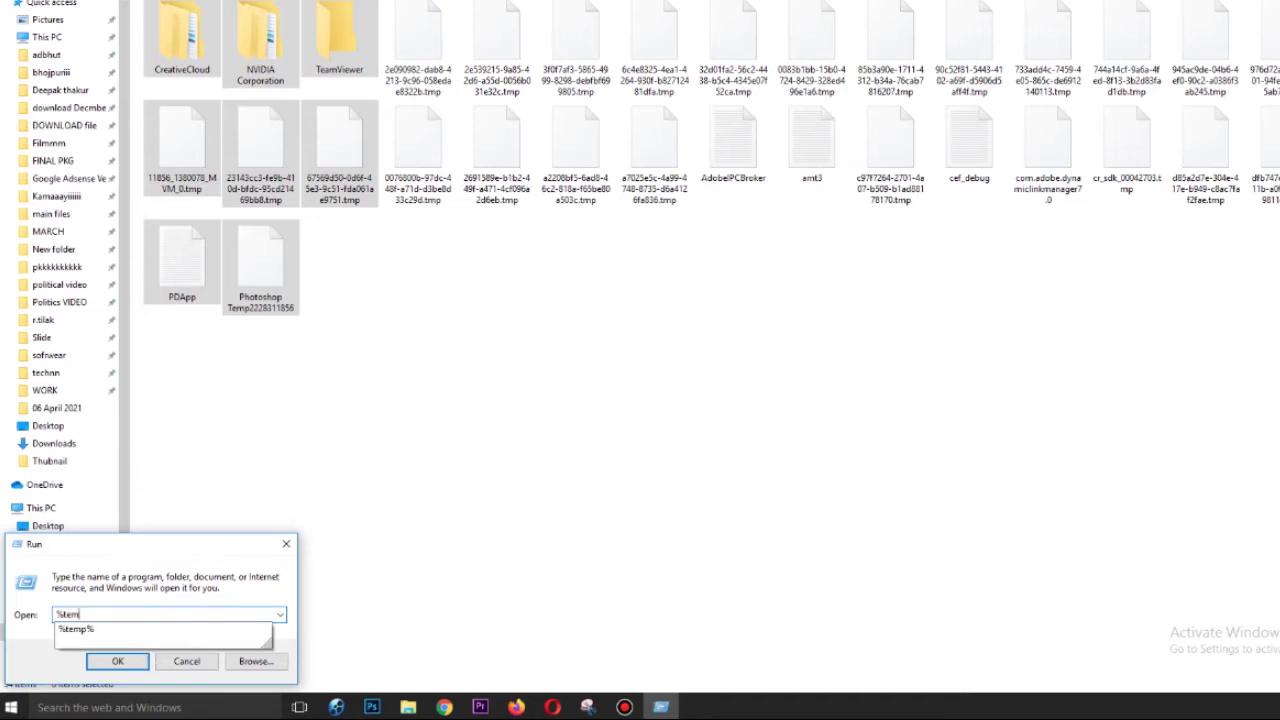
{"action": "type", "text": "p"}
{"action": "left_click", "coordinate": [118, 630]}
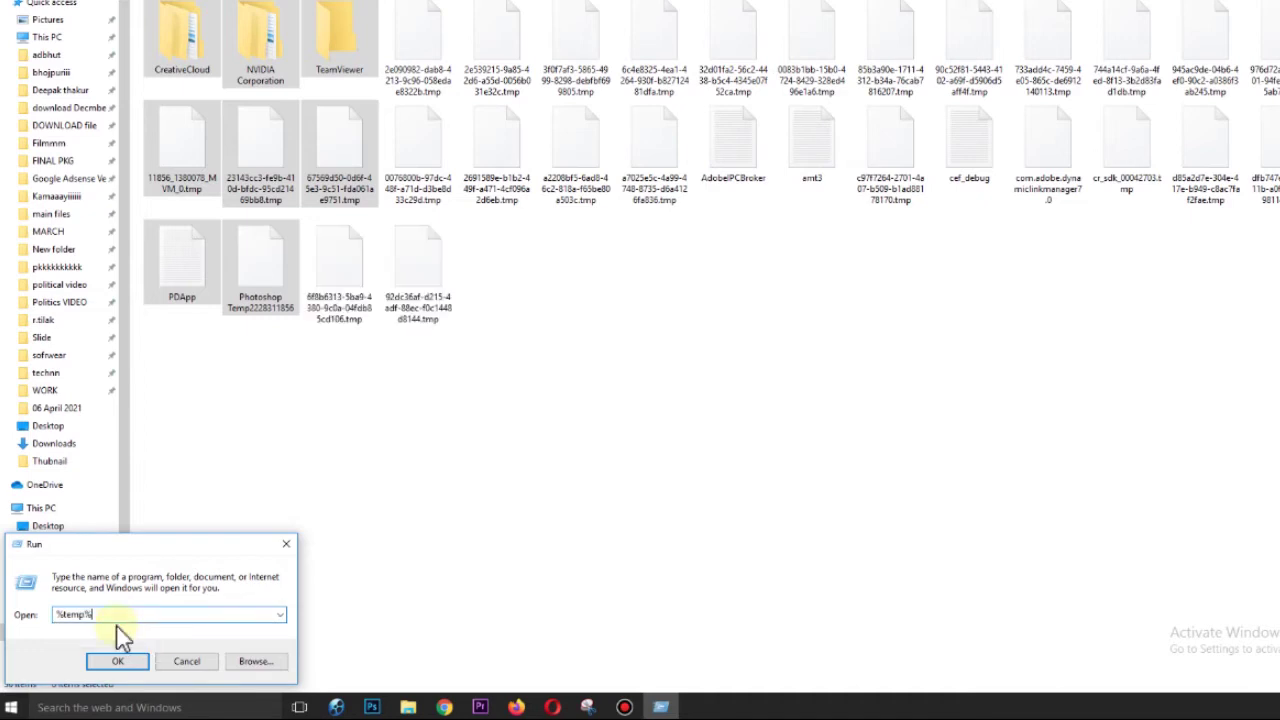
{"action": "left_click", "coordinate": [117, 661]}
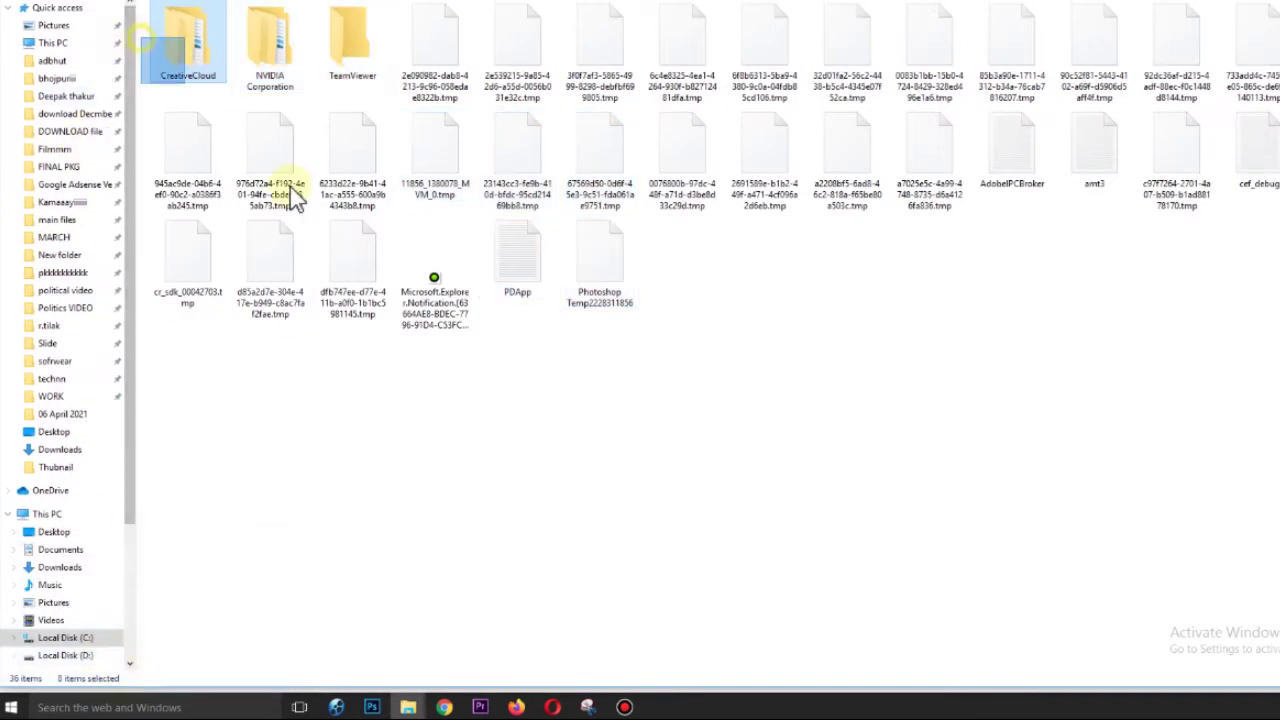
- Permanently delete all items in the user's Temp folder, skipping all files that are in use
{"action": "key", "text": "ctrl+a"}
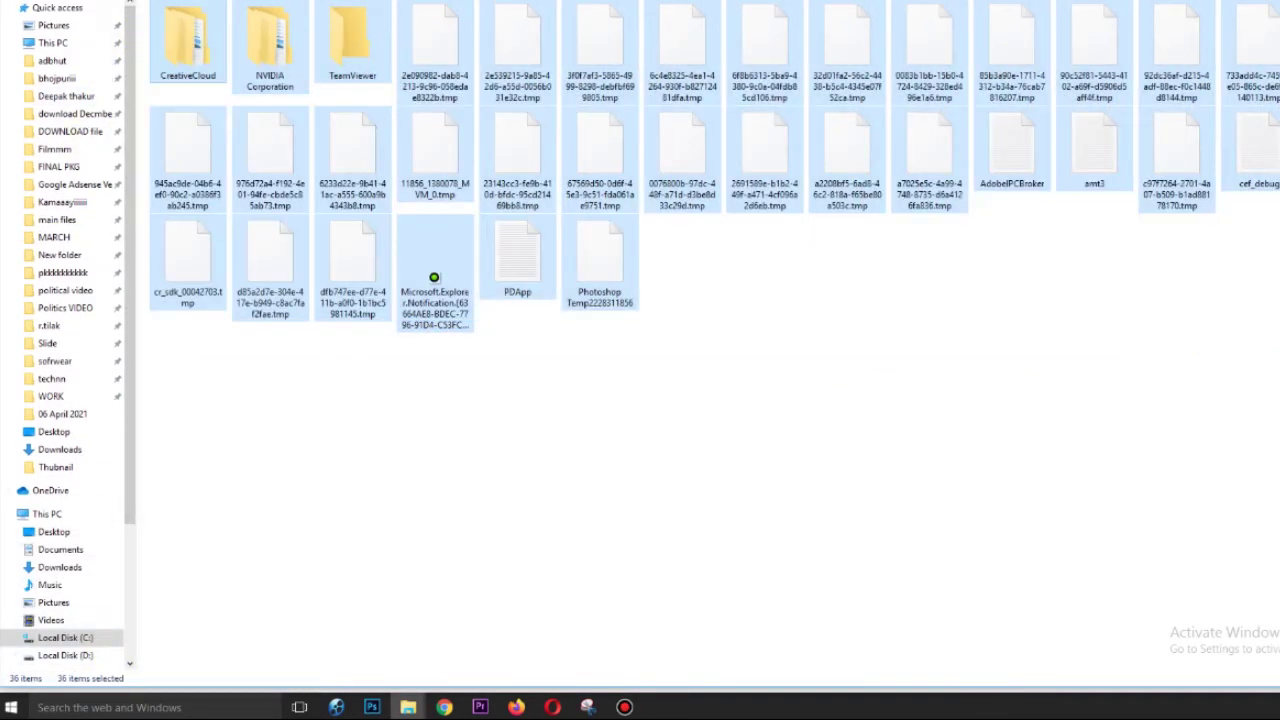
{"action": "key", "text": "shift+Delete"}
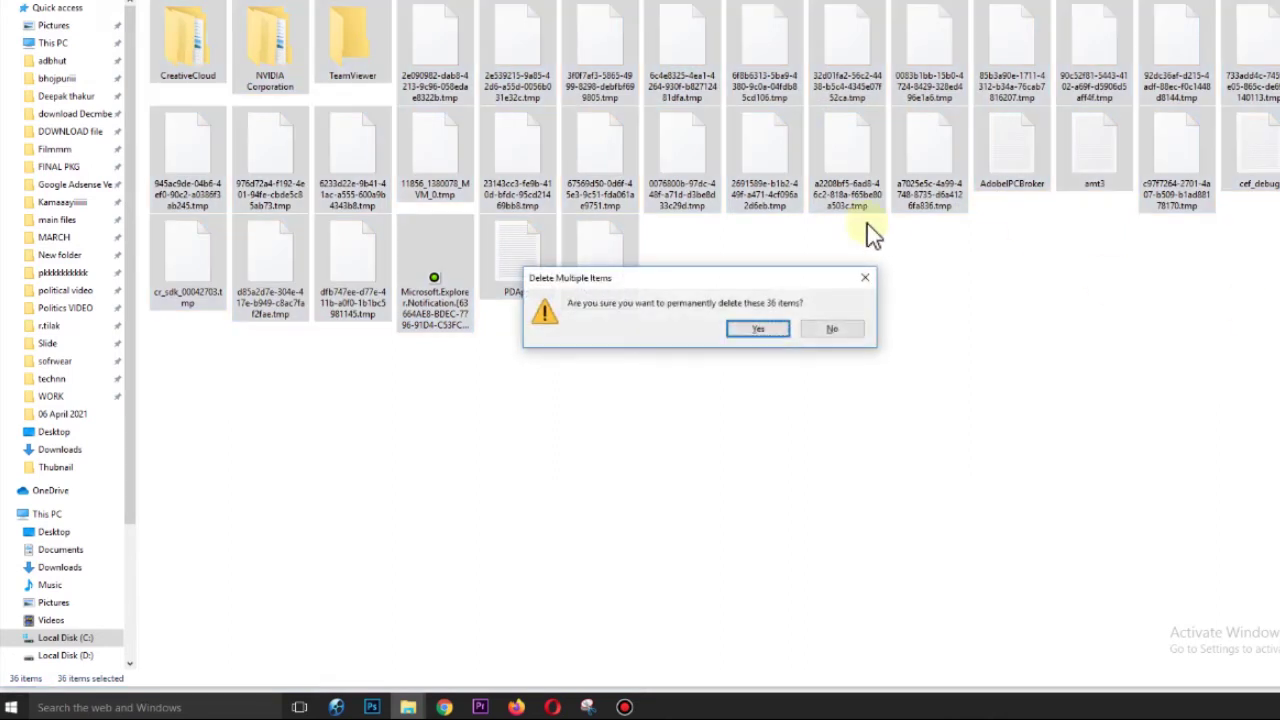
{"action": "left_click", "coordinate": [775, 325]}
{"action": "left_click", "coordinate": [603, 255]}
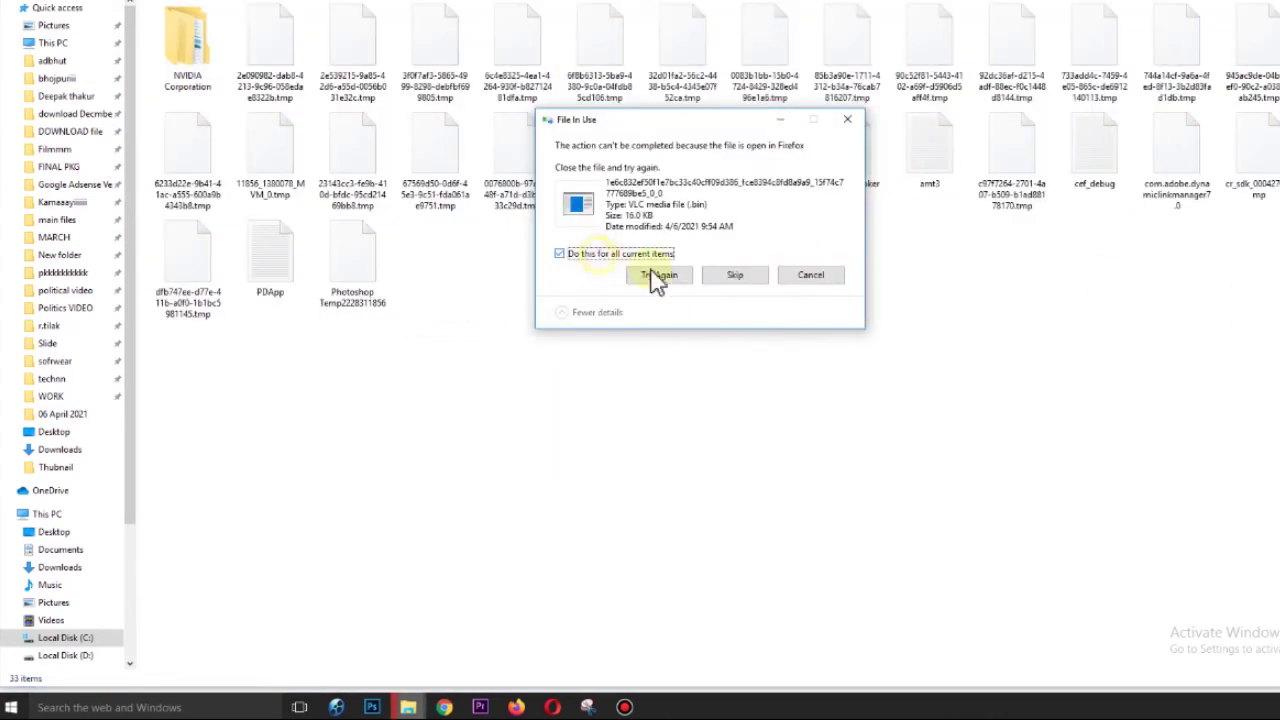
{"action": "left_click", "coordinate": [735, 275]}
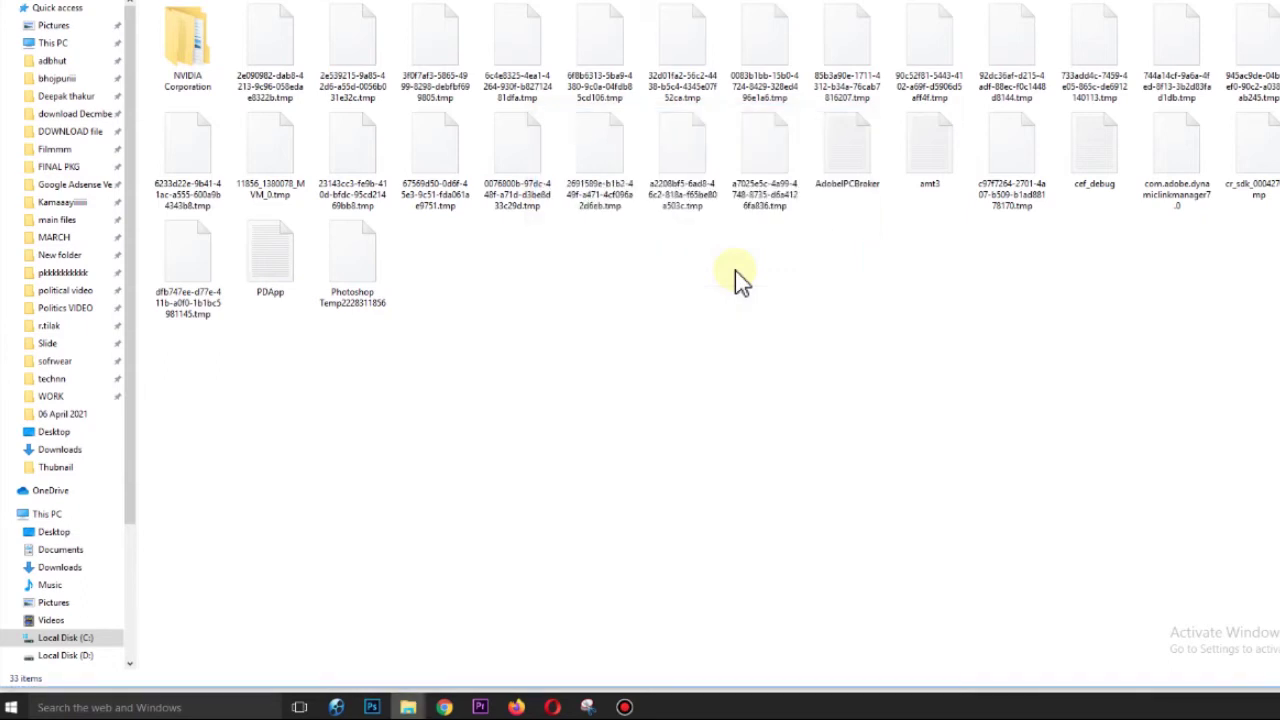
- Open the Prefetch folder by running prefetch from the Run dialog and grant permanent access to it
{"action": "left_click", "coordinate": [12, 707]}
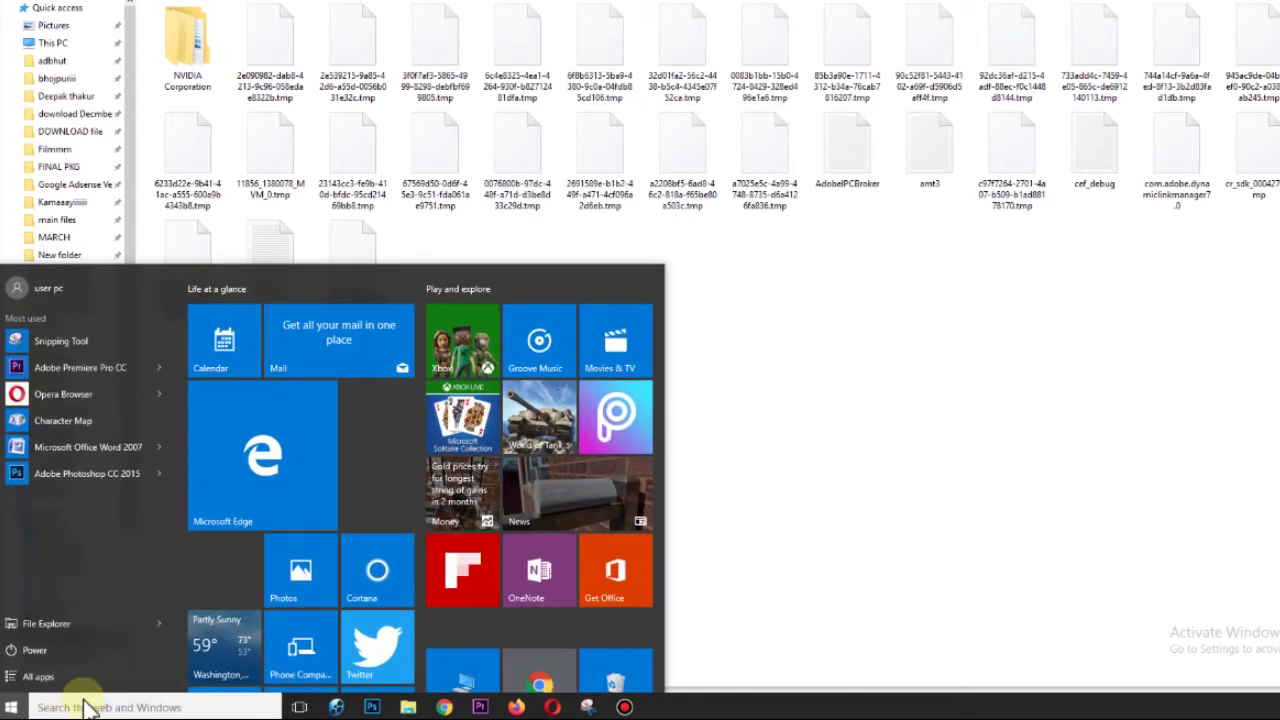
{"action": "left_click", "coordinate": [90, 707]}
{"action": "type", "text": "run"}
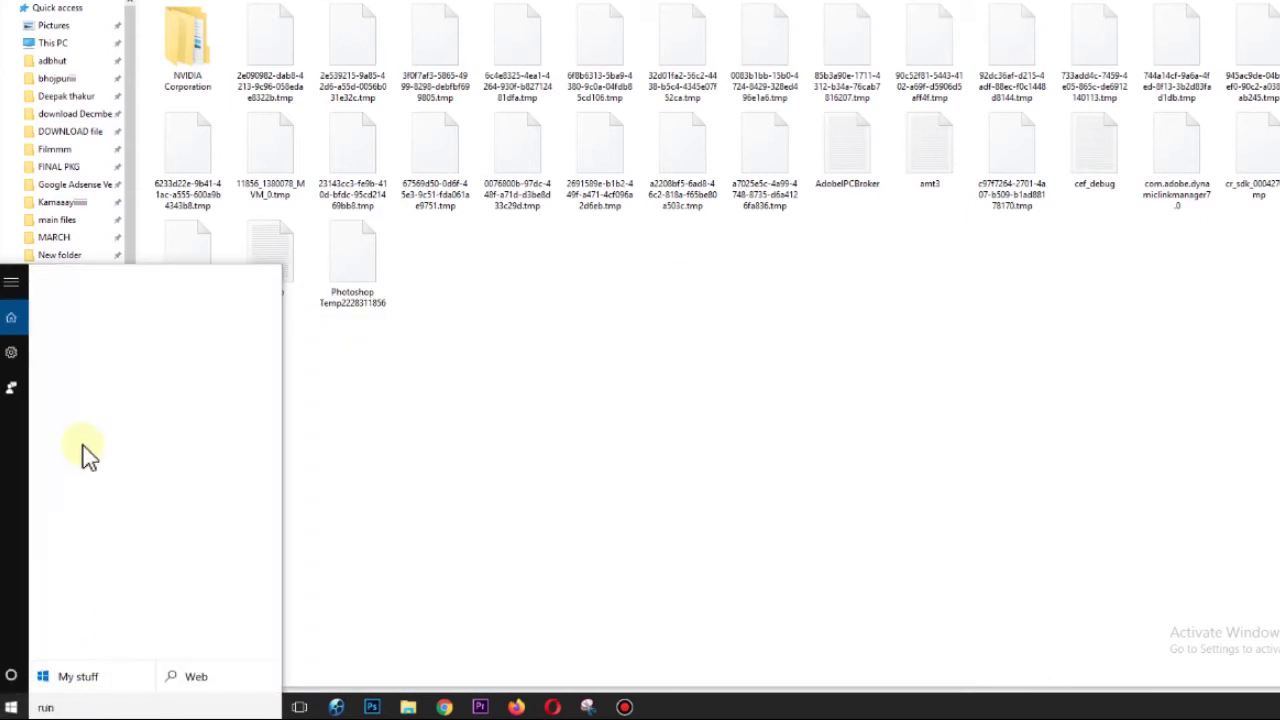
{"action": "left_click", "coordinate": [100, 322]}
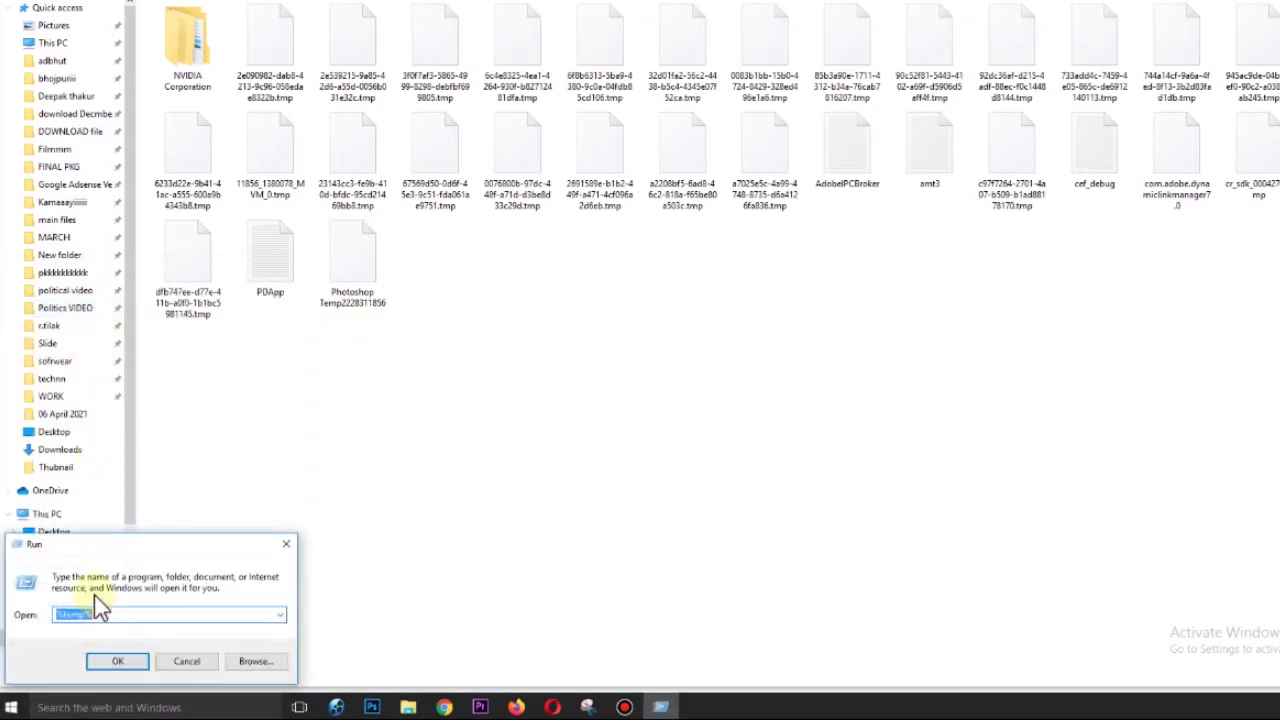
{"action": "type", "text": "pre"}
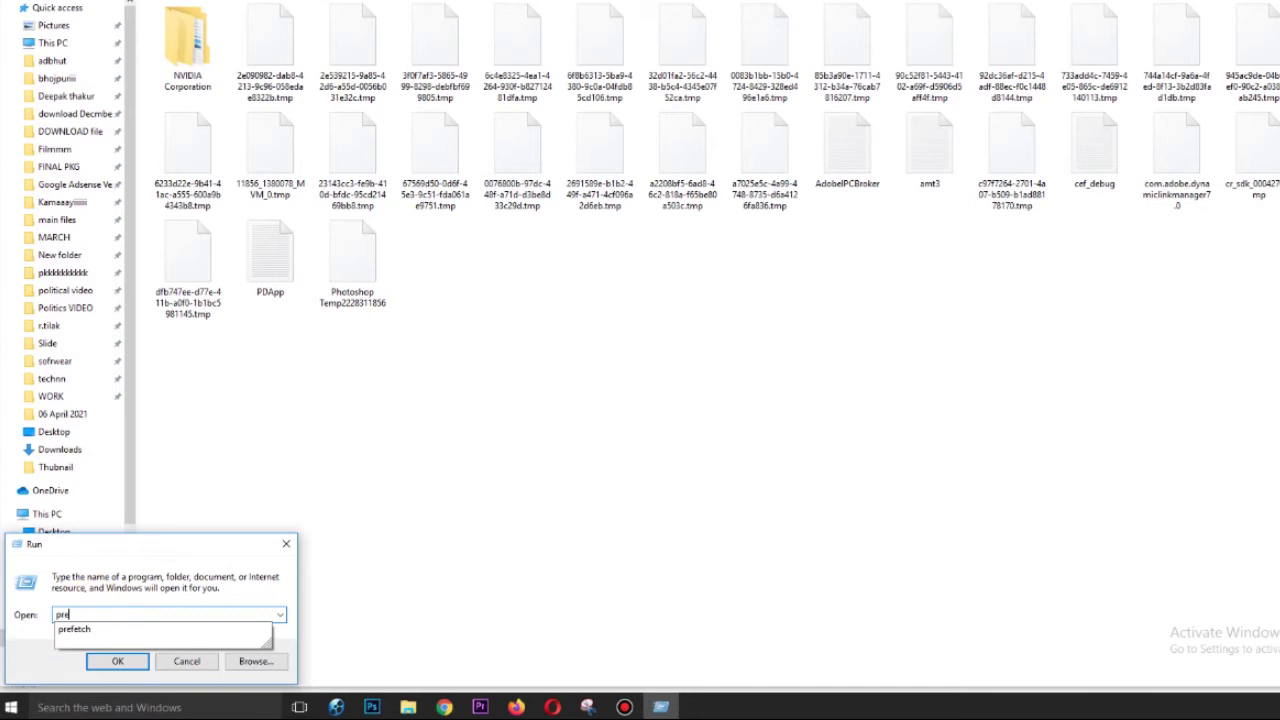
{"action": "type", "text": "fetch"}
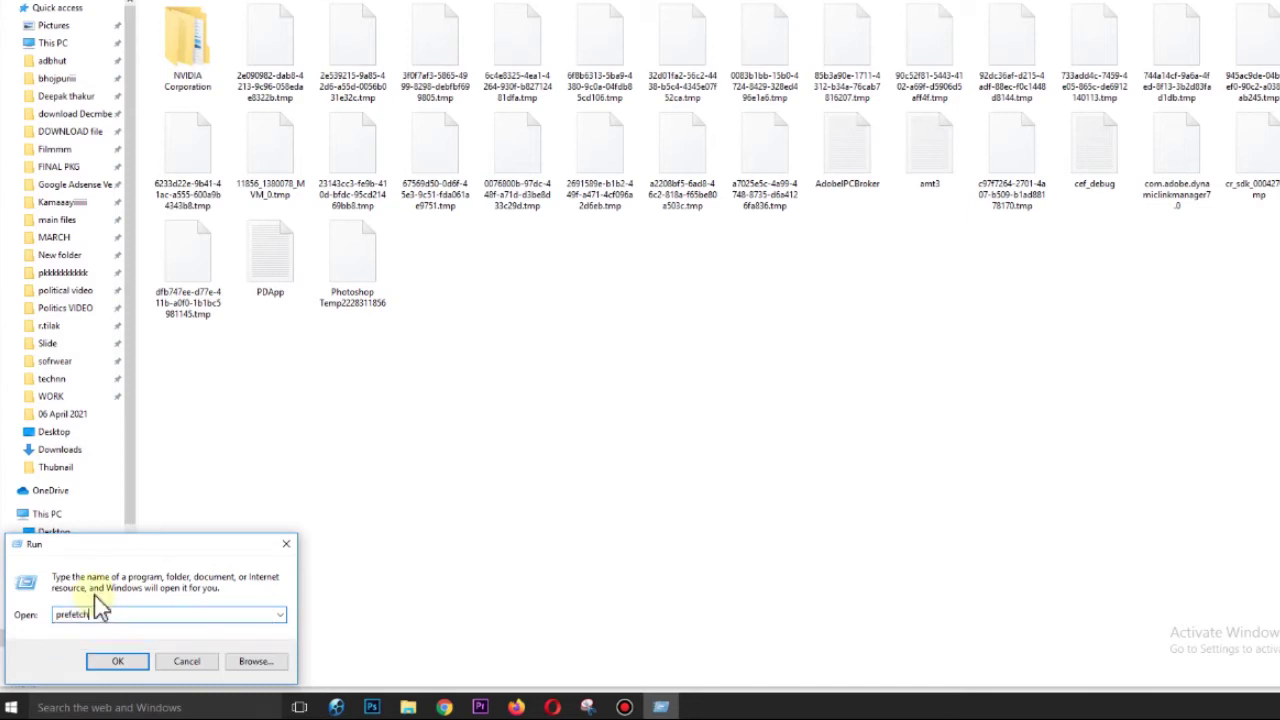
{"action": "left_click", "coordinate": [117, 661]}
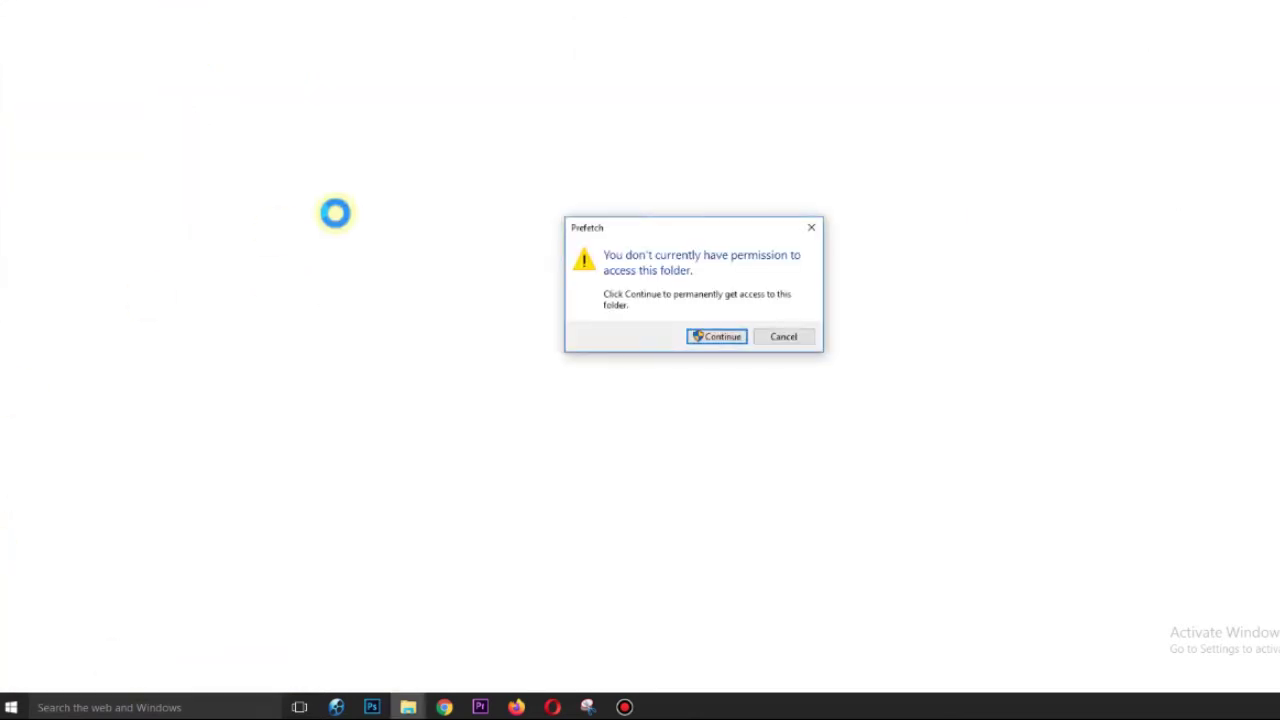
{"action": "left_click", "coordinate": [706, 336]}
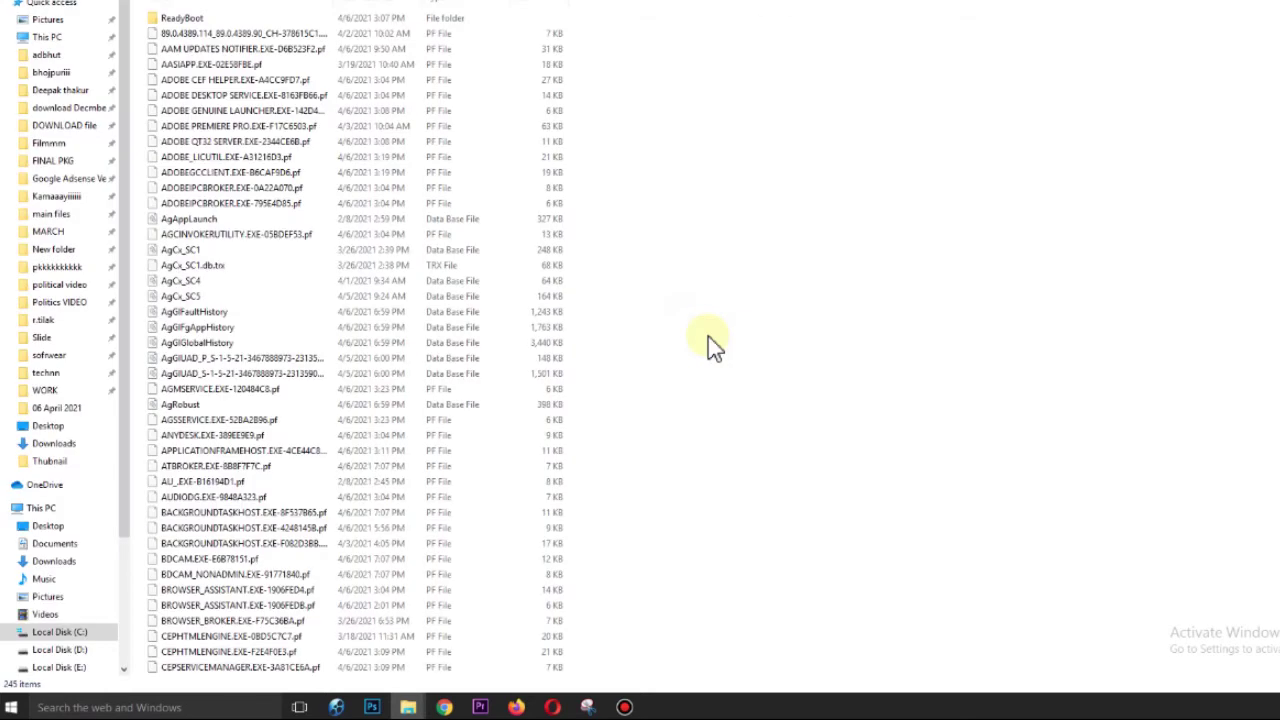
- Permanently delete all items in the Prefetch folder, skipping every file that is in use
{"action": "key", "text": "ctrl+a"}
{"action": "scroll", "coordinate": [350, 340], "scroll_direction": "down", "scroll_amount": 20}
{"action": "scroll", "coordinate": [350, 340], "scroll_direction": "down", "scroll_amount": 15}
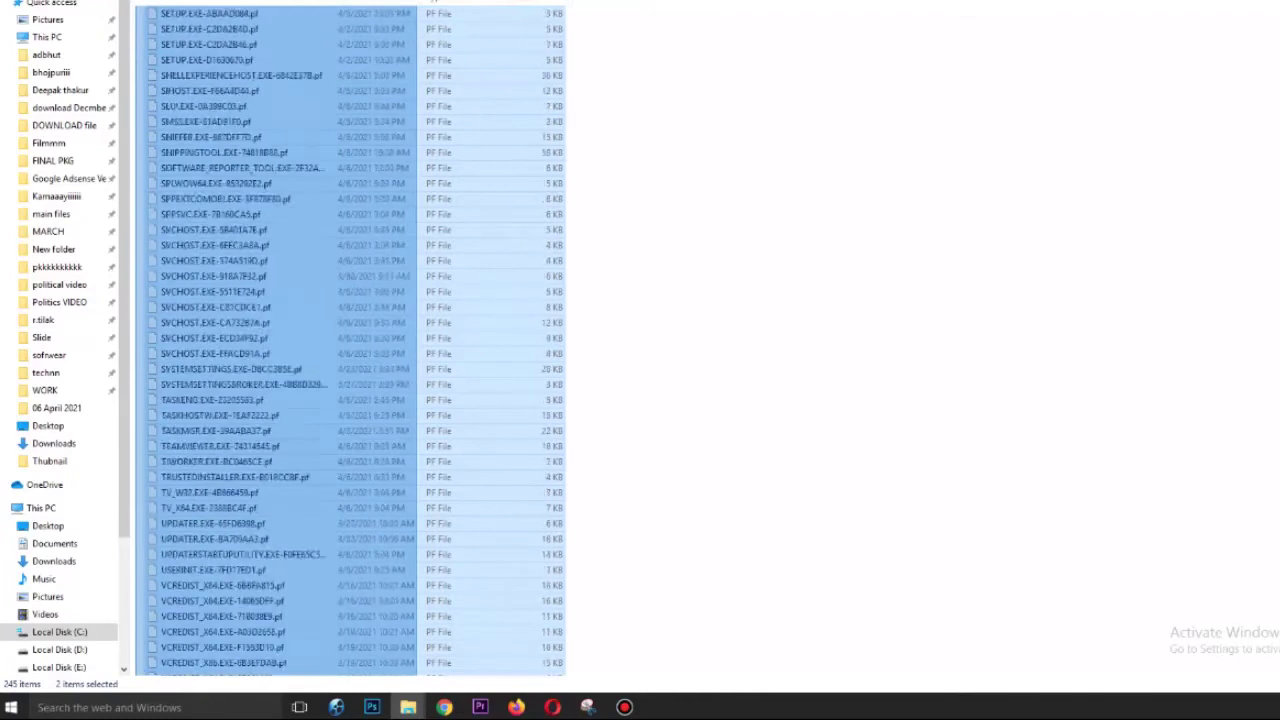
{"action": "mouse_move", "coordinate": [408, 707]}
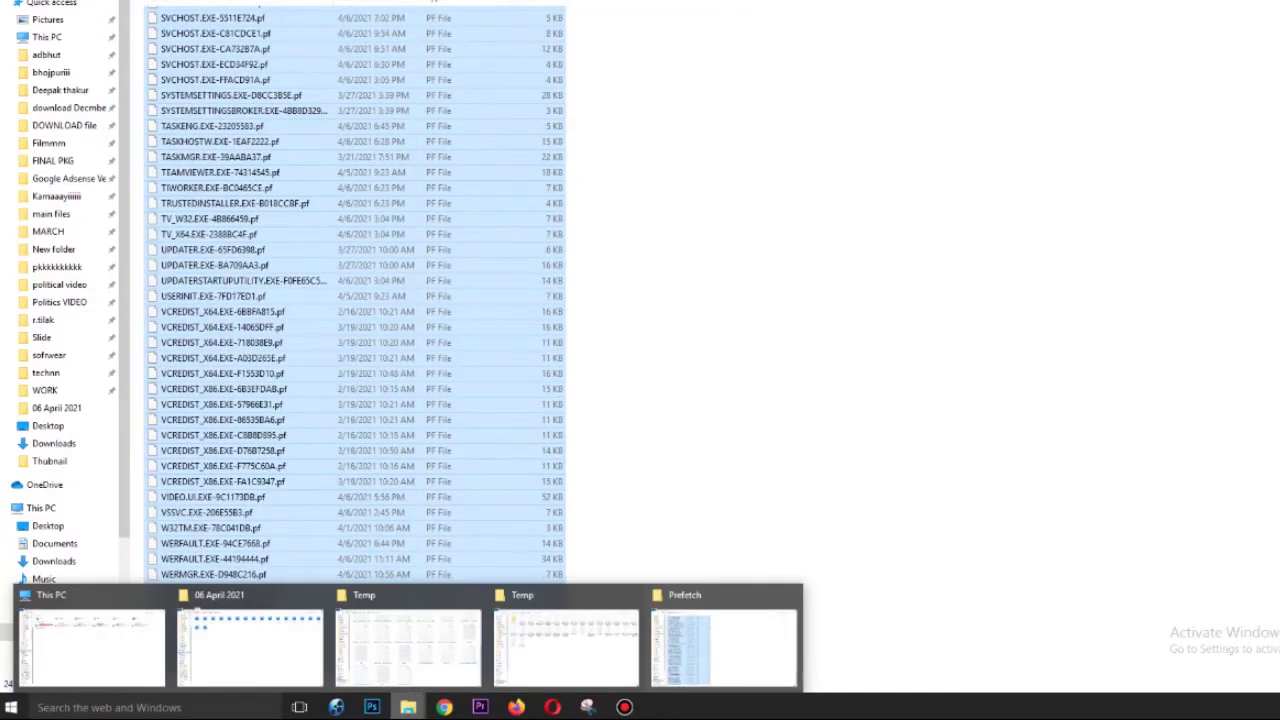
{"action": "key", "text": "shift+Delete"}
{"action": "left_click", "coordinate": [757, 332]}
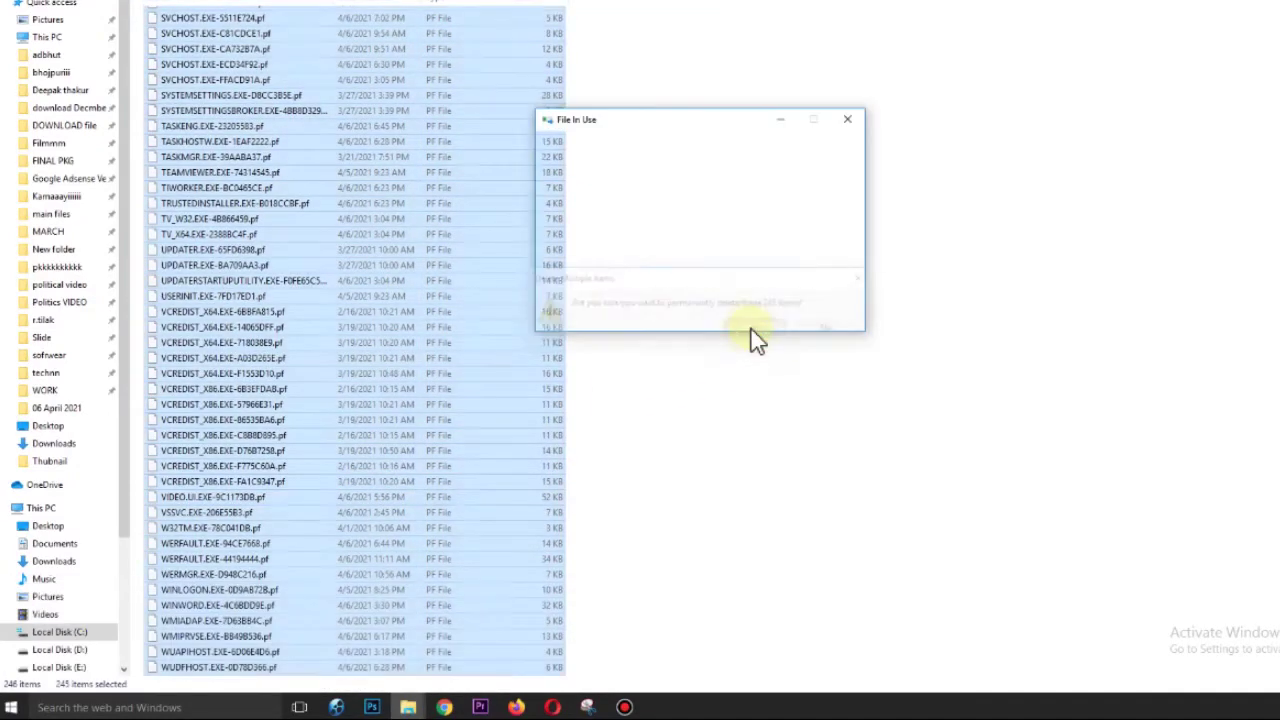
{"action": "left_click", "coordinate": [559, 256]}
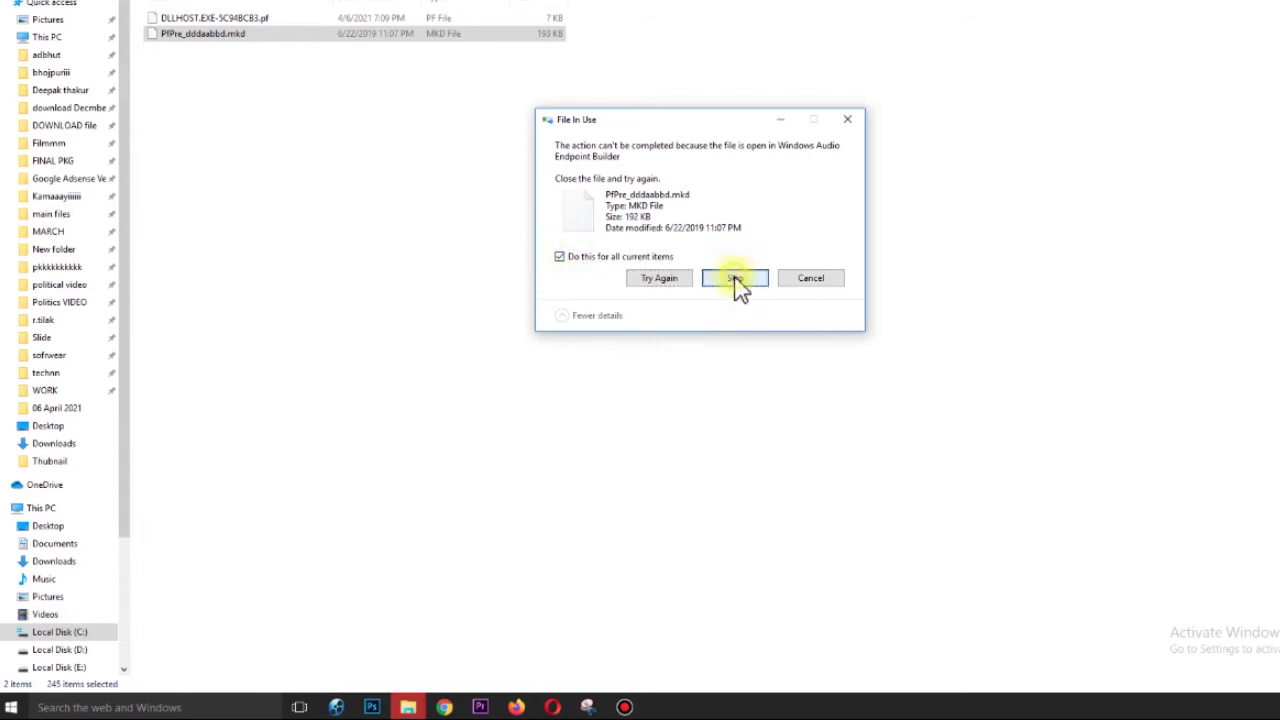
{"action": "left_click", "coordinate": [737, 283]}
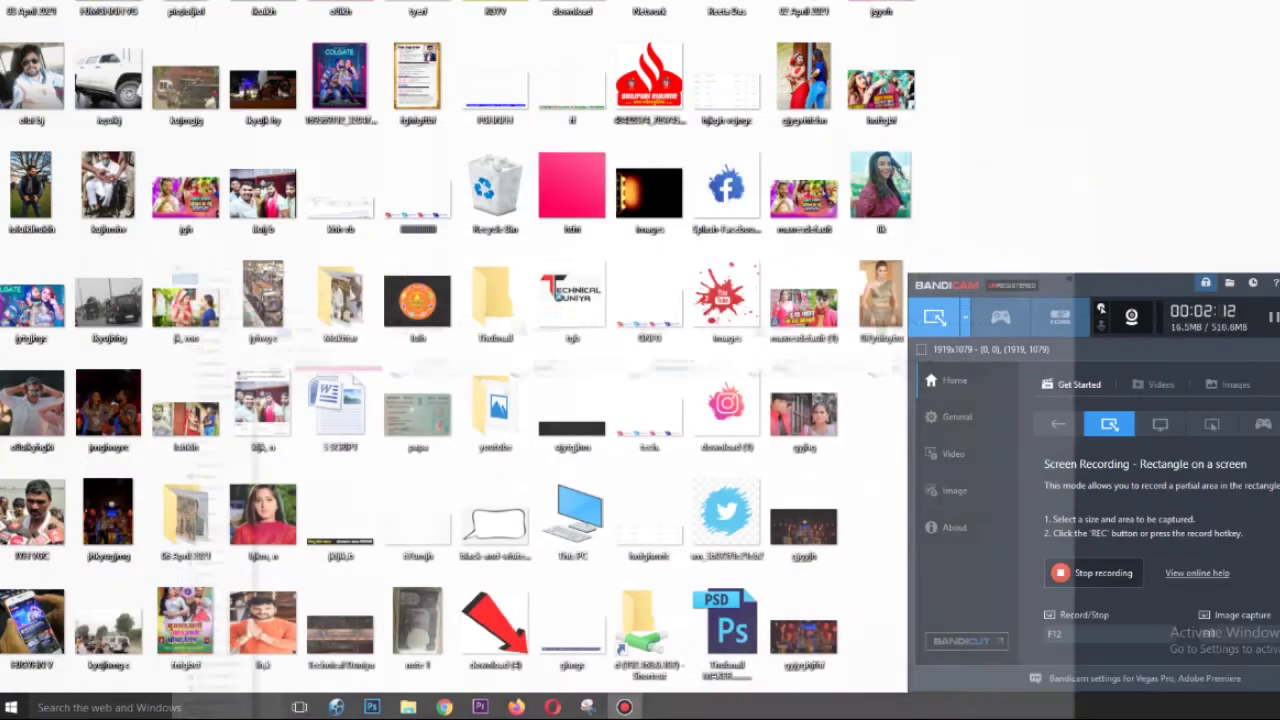
- Clear the recorder window off the desktop and empty the Recycle Bin, confirming the permanent deletion
{"action": "left_click", "coordinate": [1275, 283]}
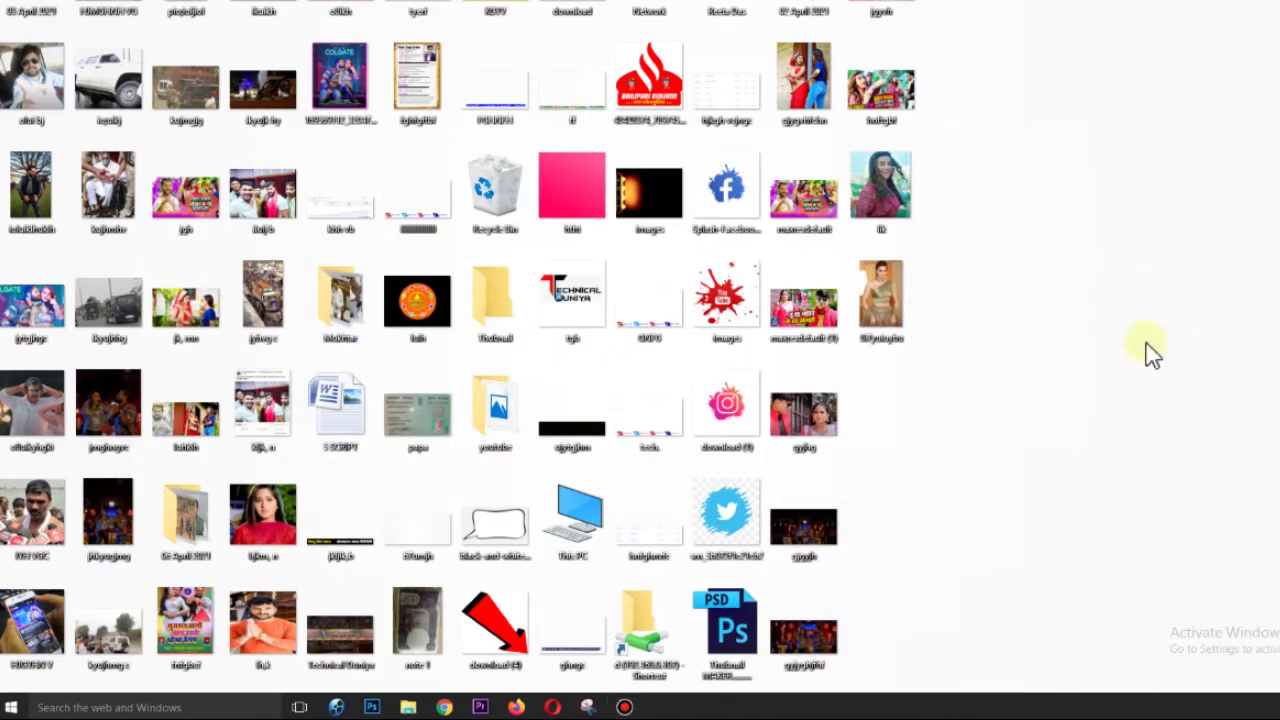
{"action": "right_click", "coordinate": [495, 197]}
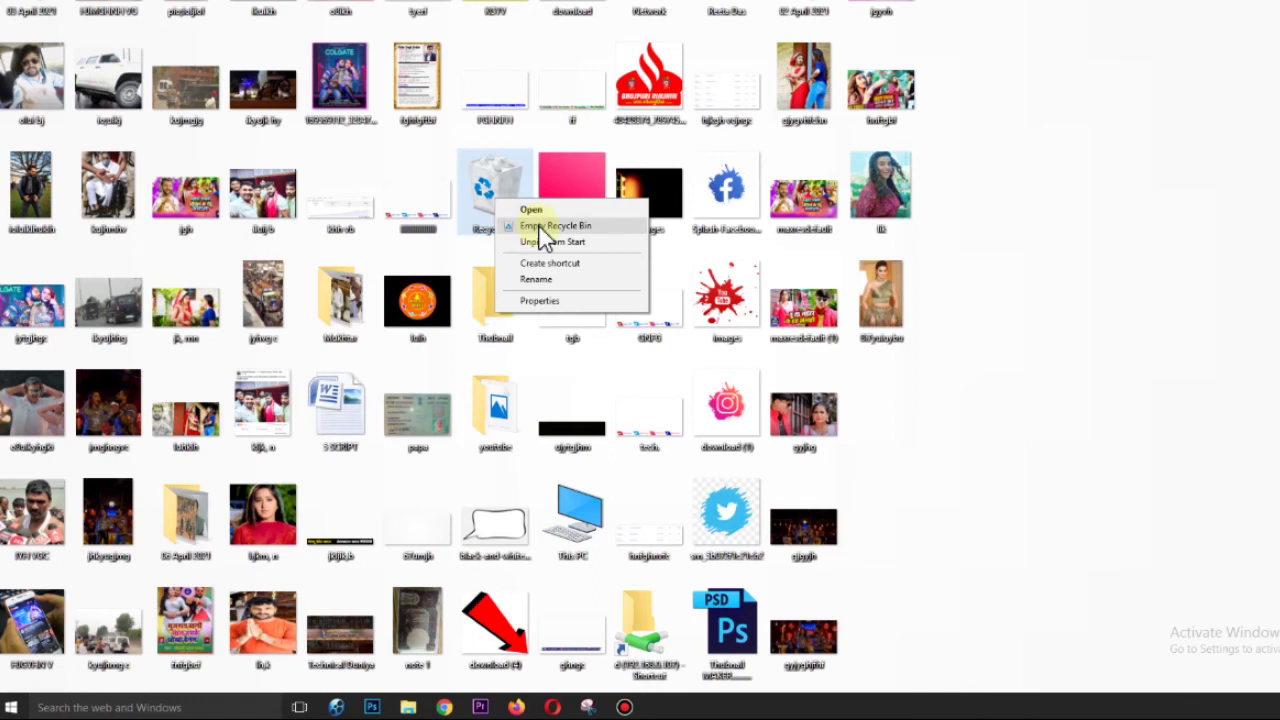
{"action": "left_click", "coordinate": [540, 227]}
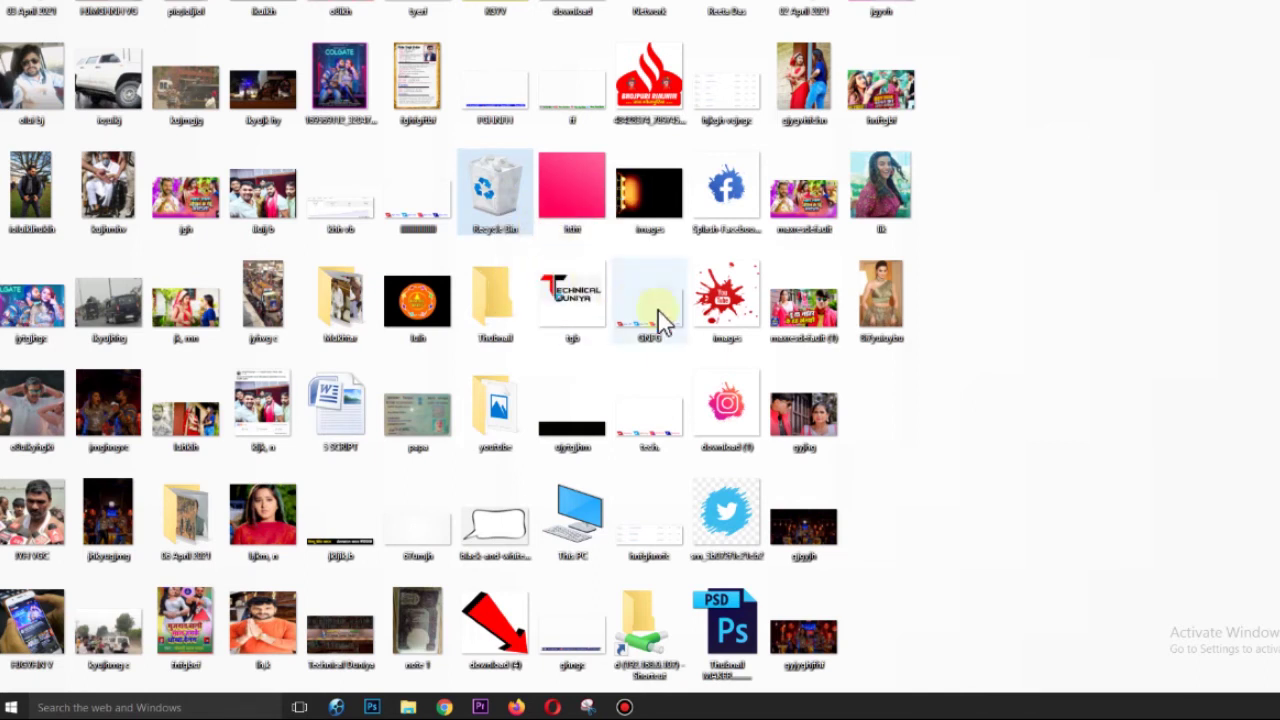
{"action": "left_click", "coordinate": [756, 328]}
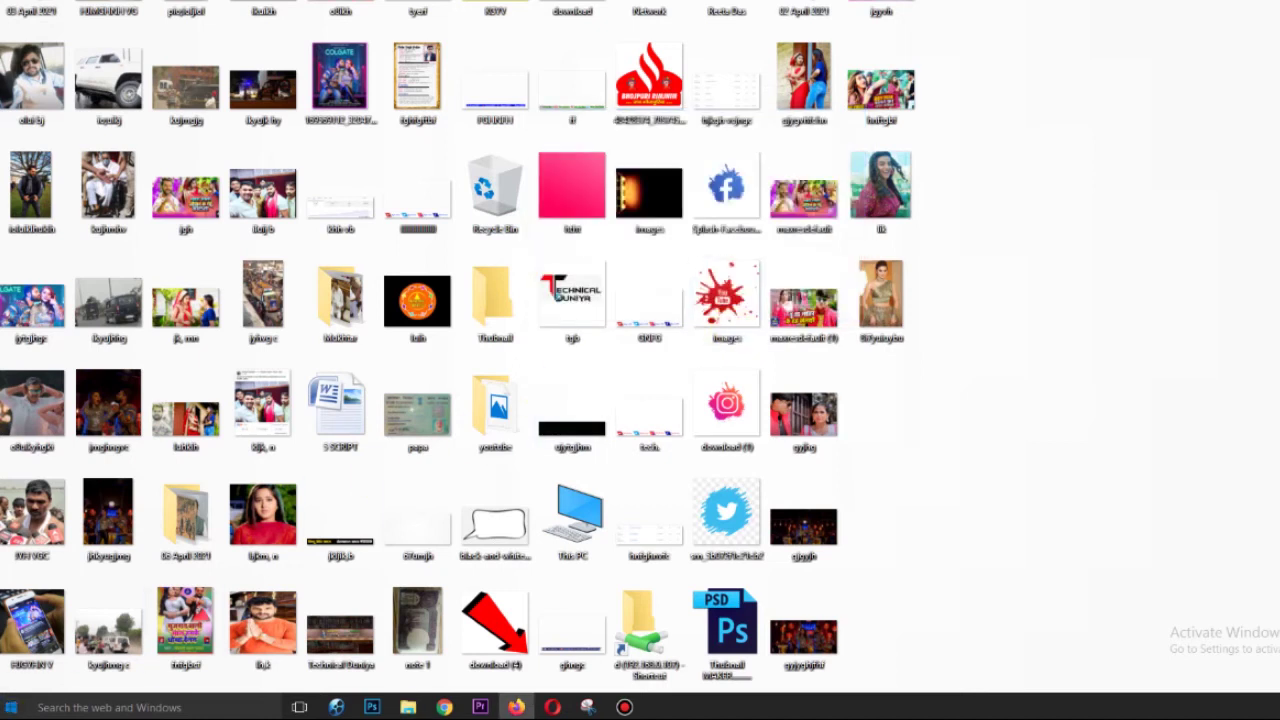
{"action": "left_click", "coordinate": [11, 707]}
{"action": "left_click", "coordinate": [93, 707]}
{"action": "type", "text": "u"}
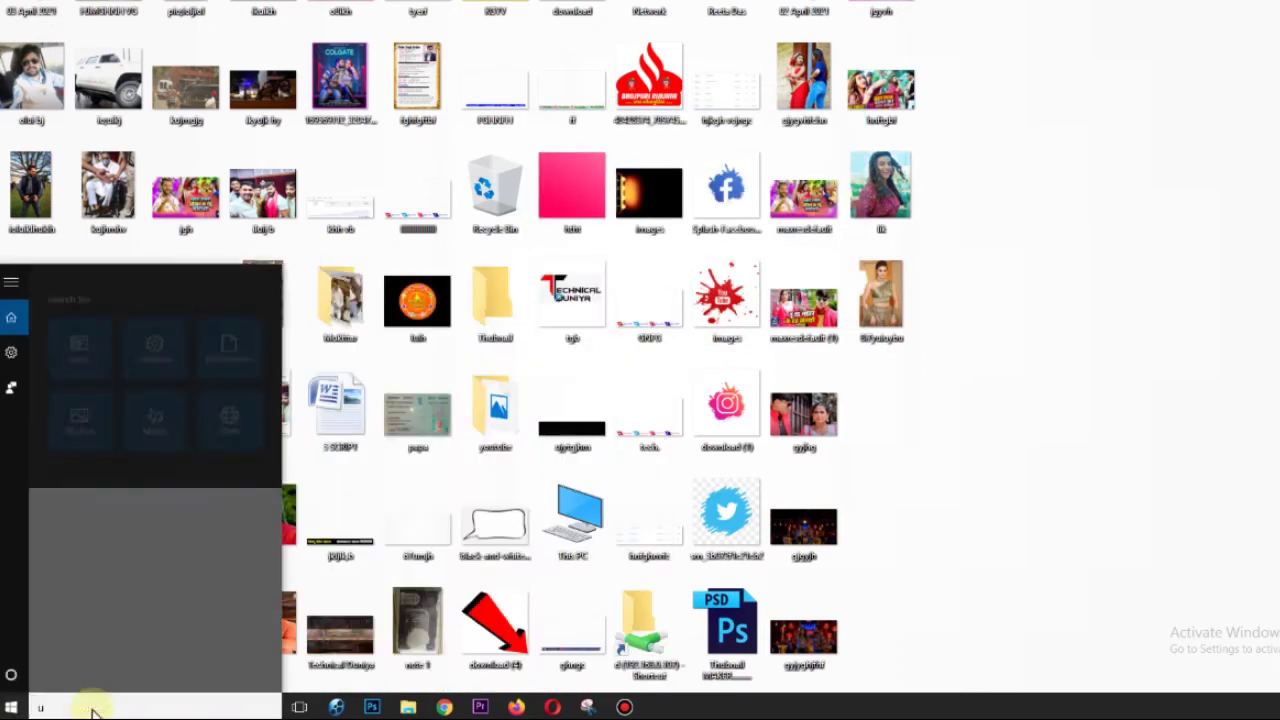
{"action": "type", "text": "nstall"}
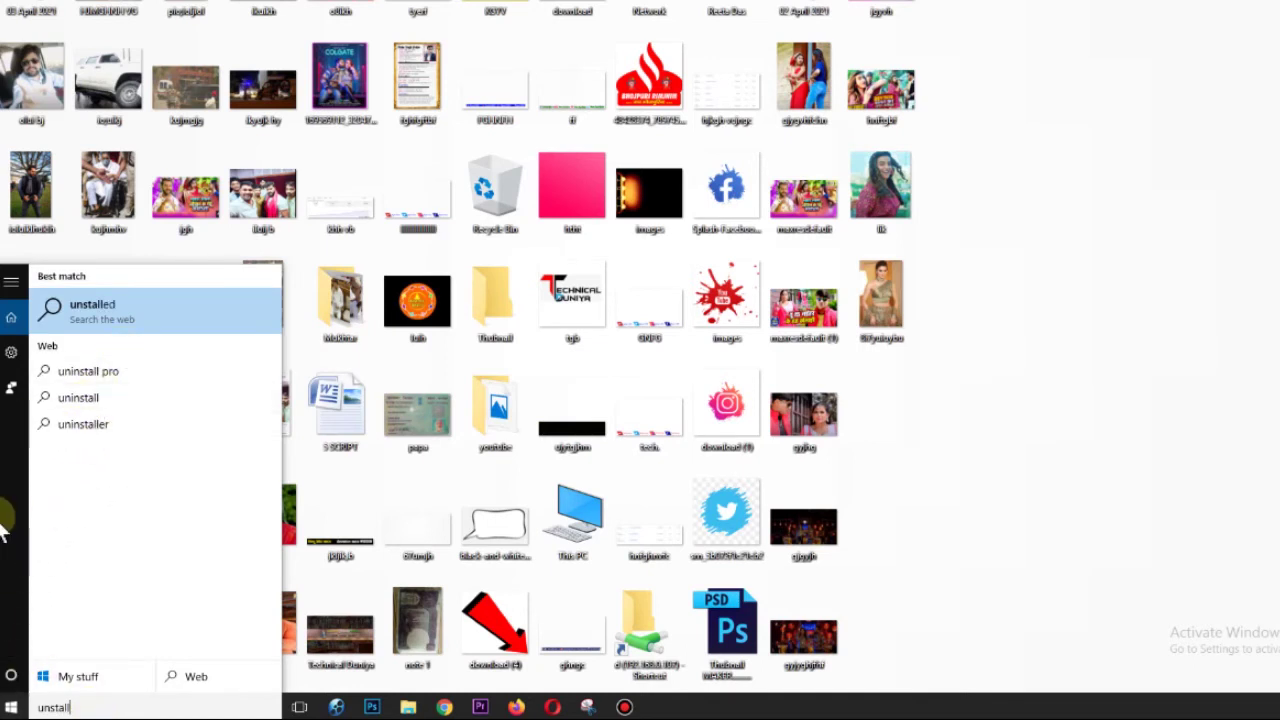
{"action": "left_click", "coordinate": [1090, 422]}
- Open the file location of Adobe Premiere Pro CC from the Start menu and check the options for its shortcut
{"action": "key", "text": "super"}
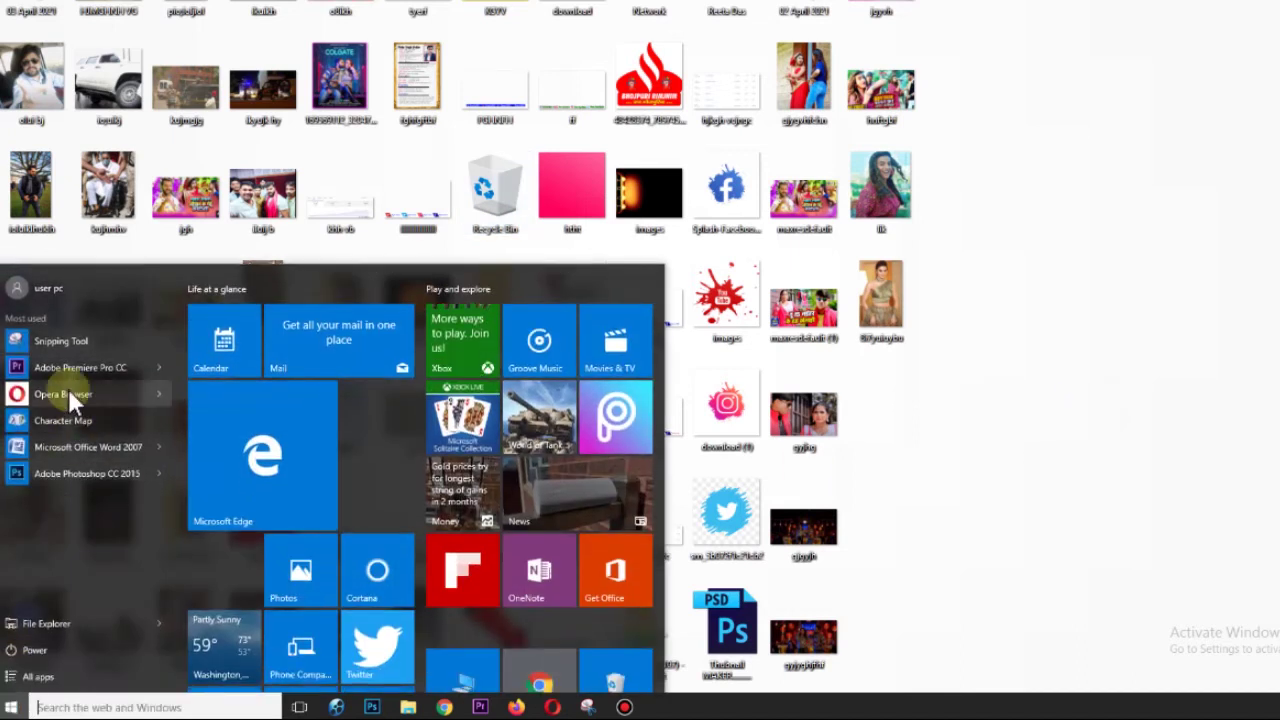
{"action": "mouse_move", "coordinate": [95, 366]}
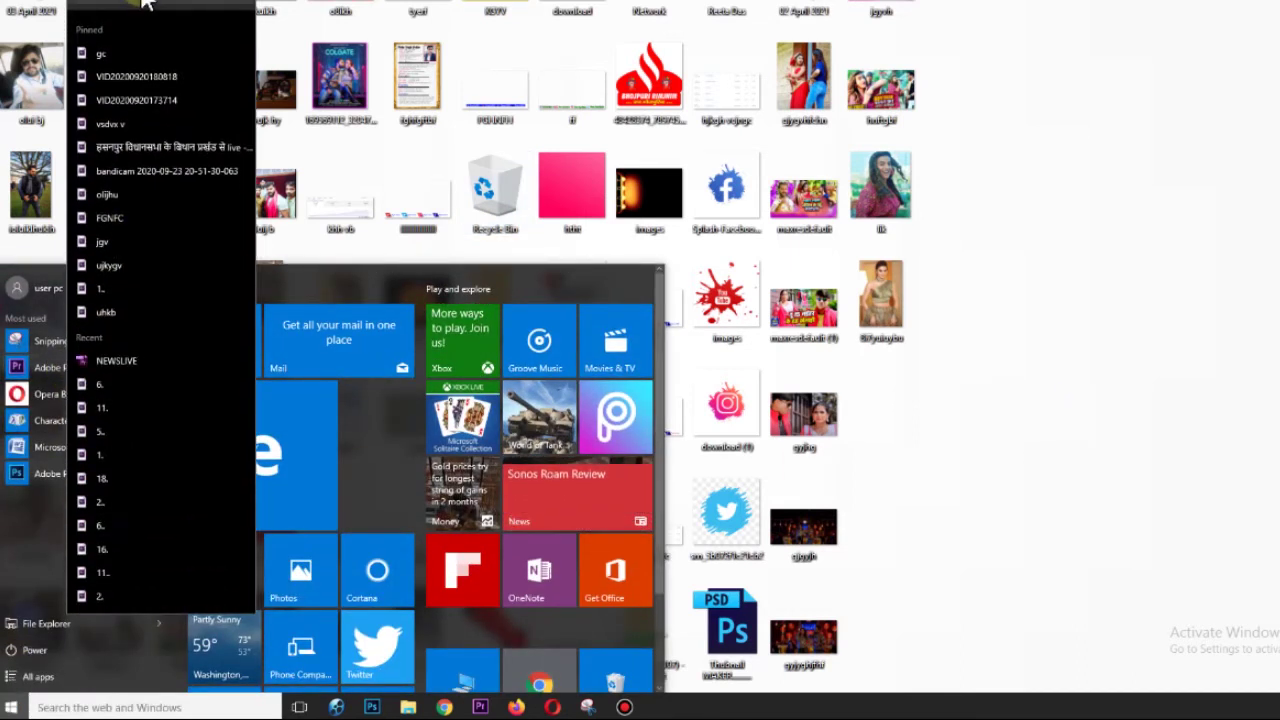
{"action": "right_click", "coordinate": [138, 5]}
{"action": "key", "text": "Escape"}
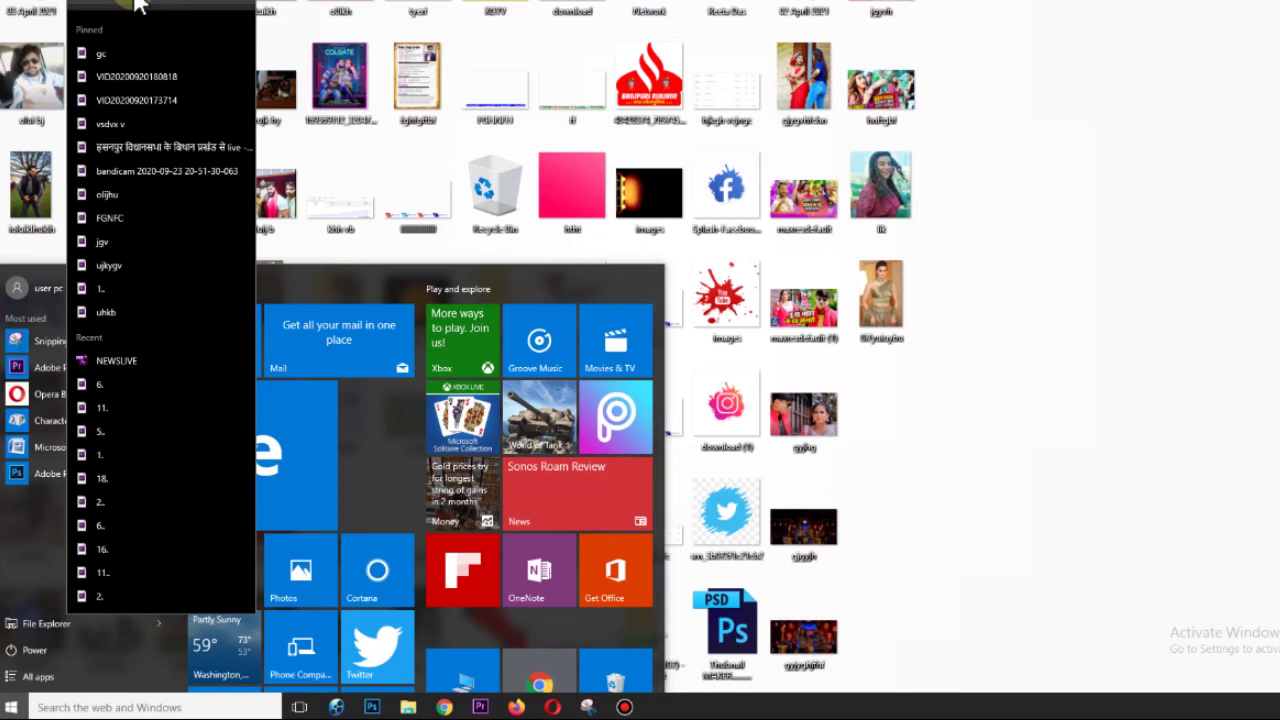
{"action": "right_click", "coordinate": [138, 4]}
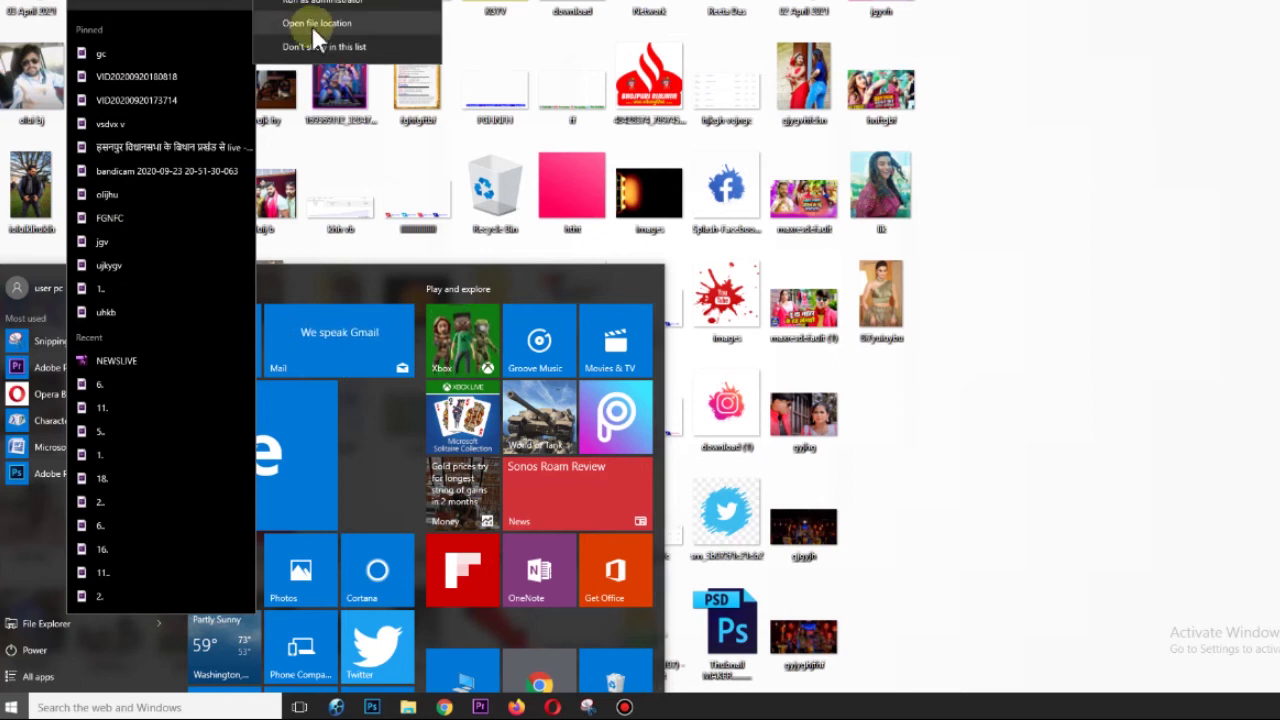
{"action": "left_click", "coordinate": [330, 23]}
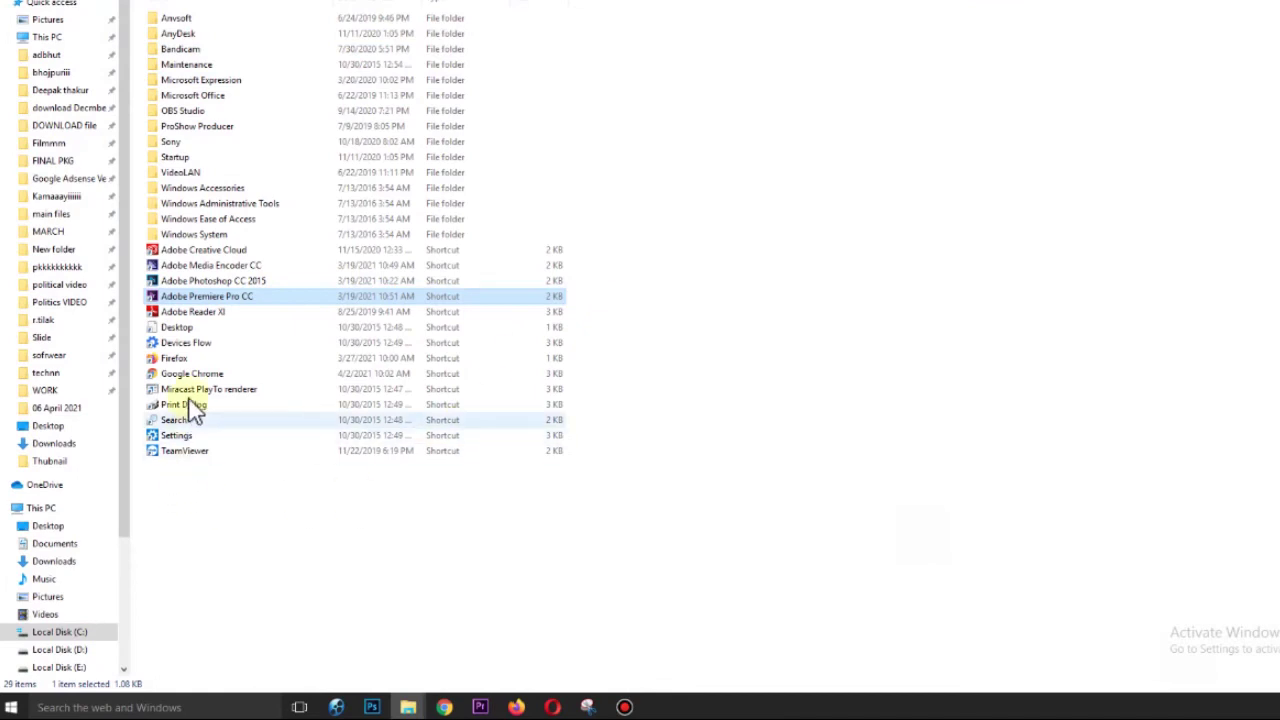
{"action": "right_click", "coordinate": [193, 299]}
{"action": "left_click", "coordinate": [835, 330]}
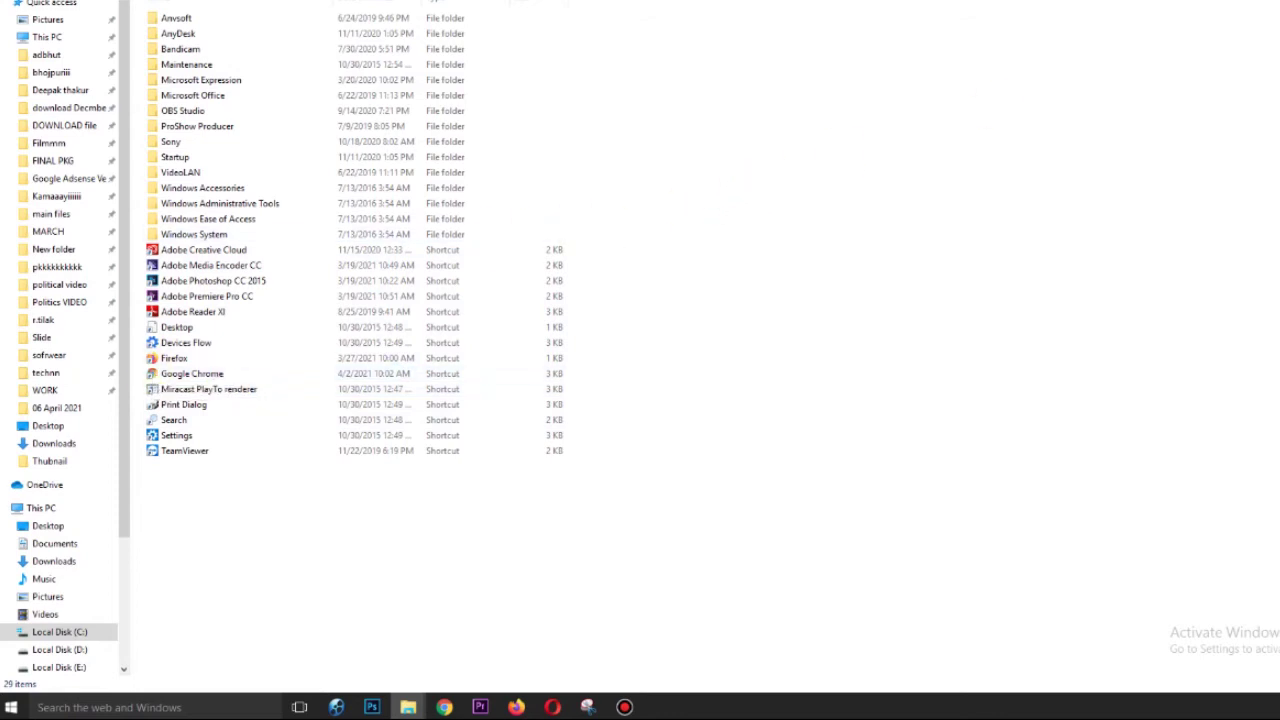
- Return to the This PC window and open the properties of Local Disk (C:)
{"action": "key", "text": "super+d"}
{"action": "mouse_move", "coordinate": [408, 710]}
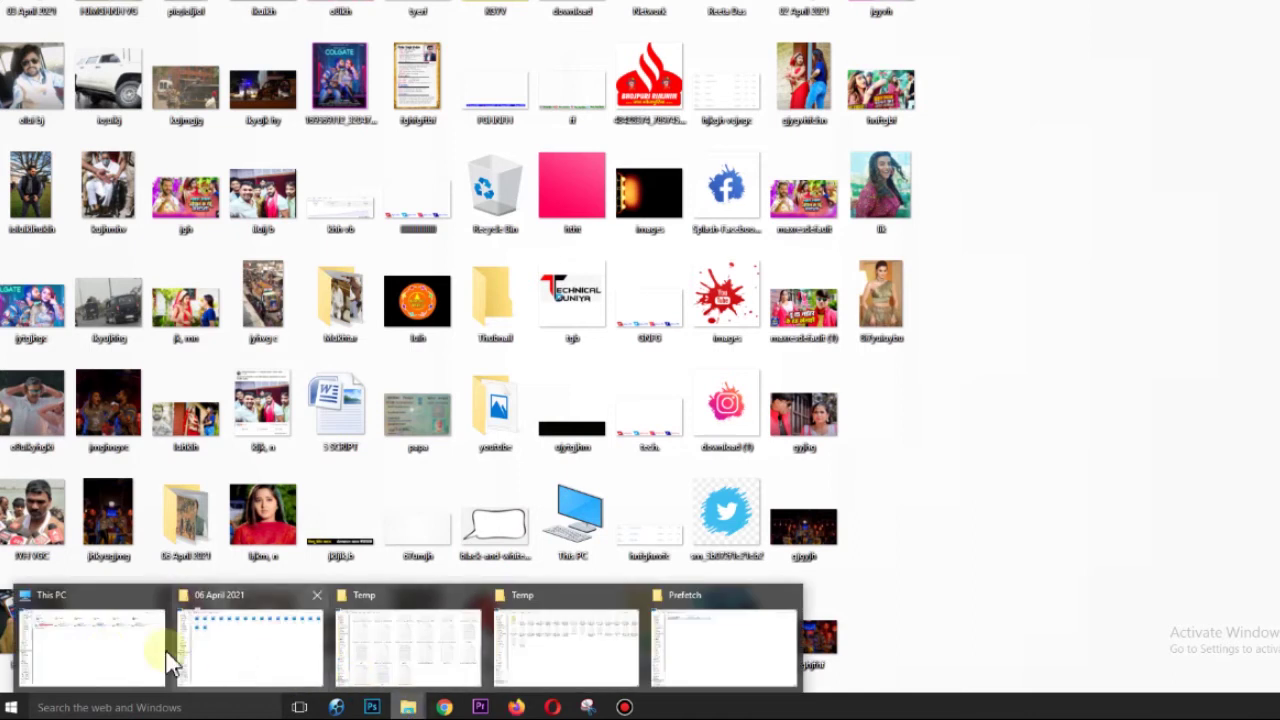
{"action": "left_click", "coordinate": [140, 655]}
{"action": "left_click", "coordinate": [213, 101]}
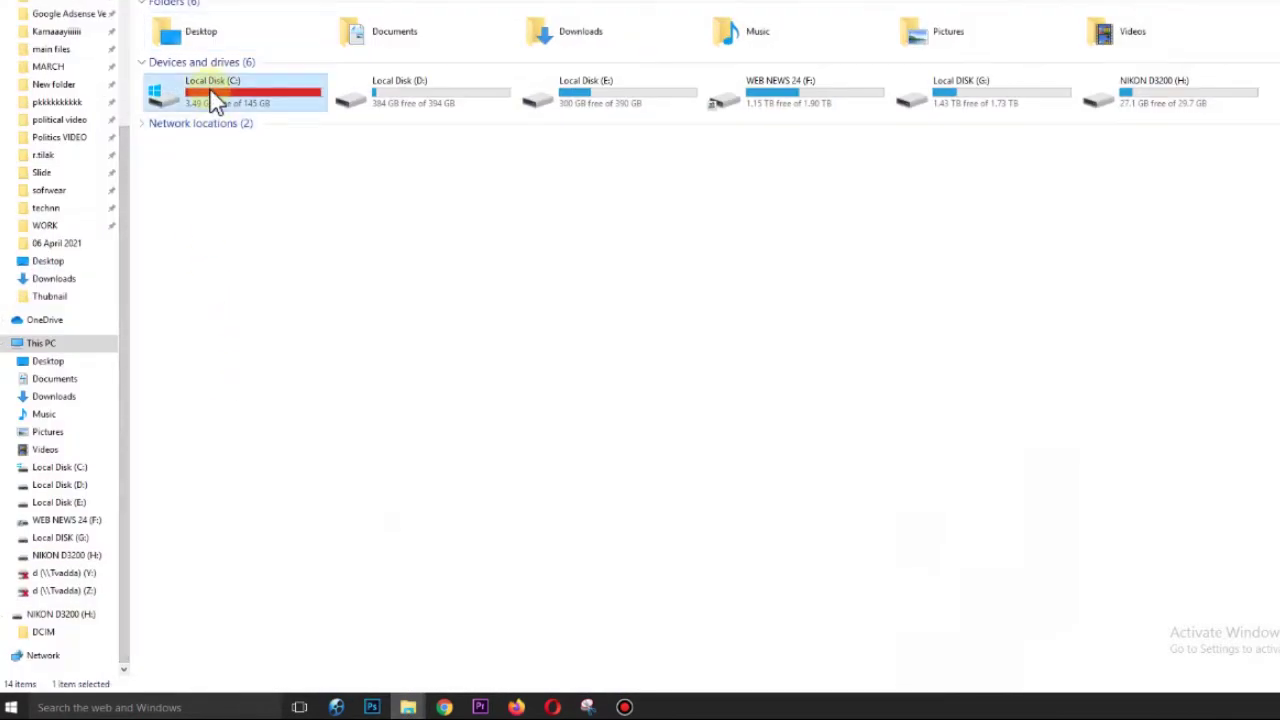
{"action": "right_click", "coordinate": [265, 100]}
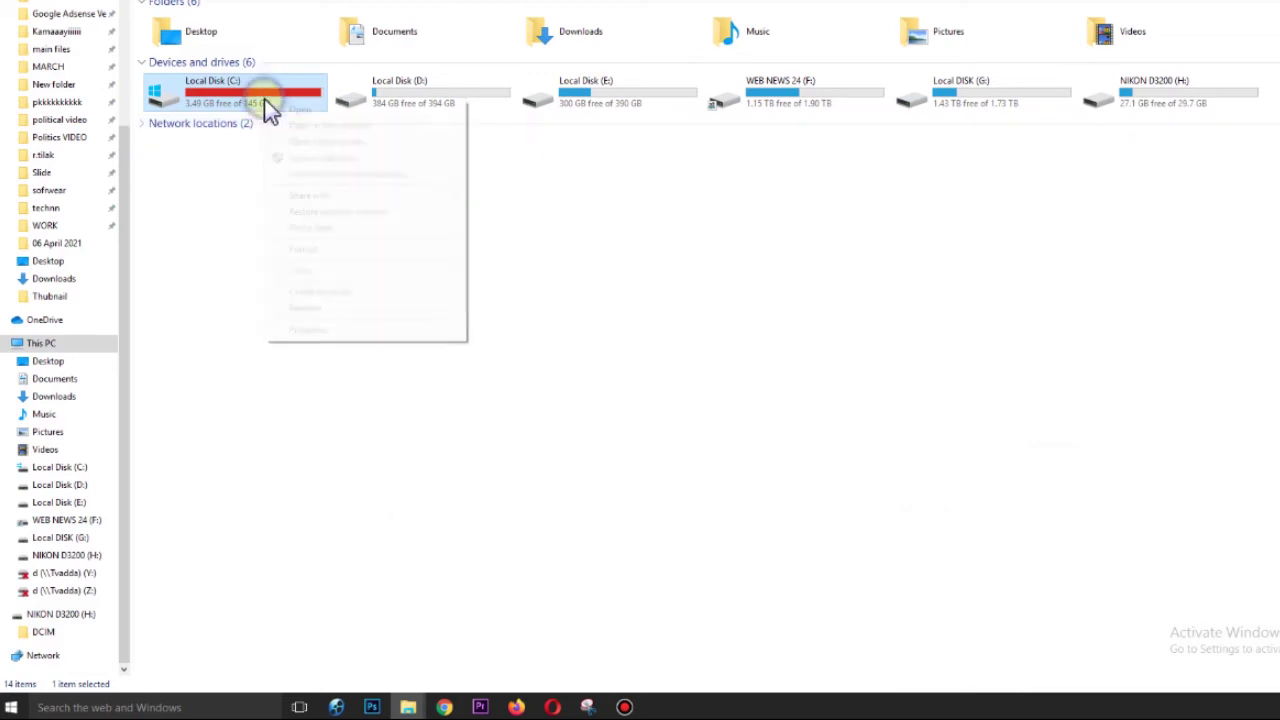
{"action": "left_click", "coordinate": [326, 330]}
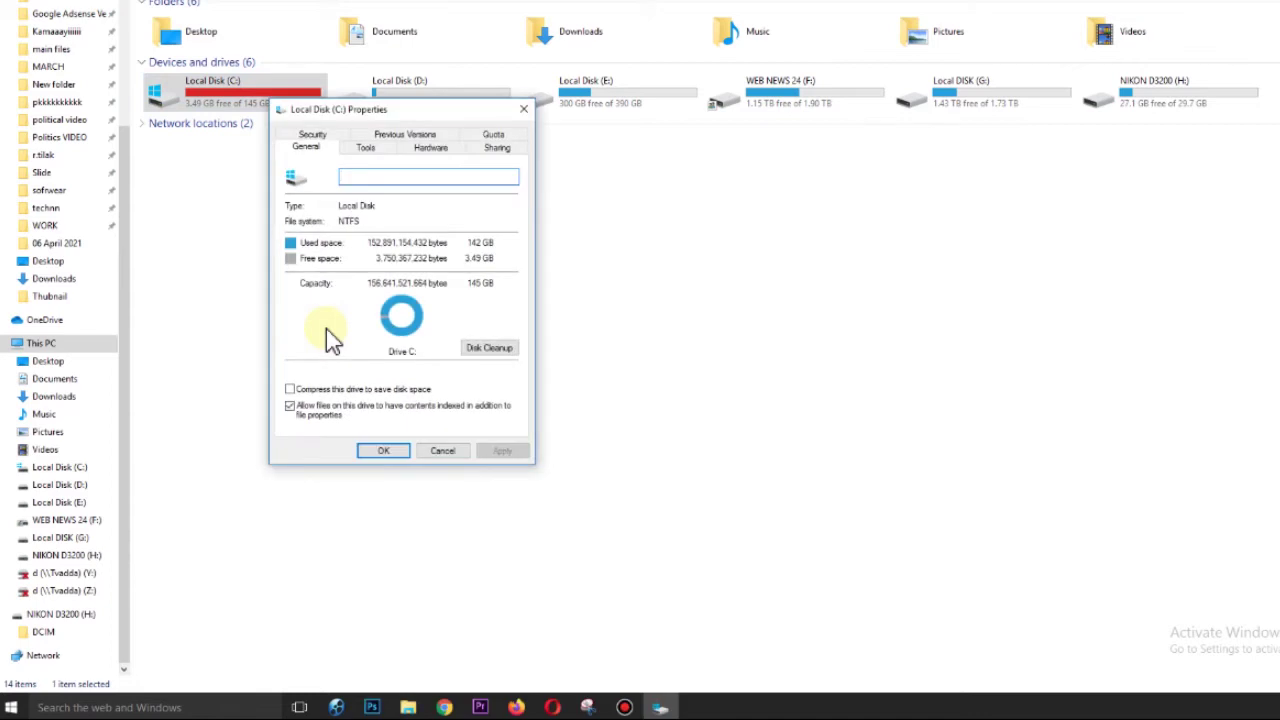
- Start optimizing the C: drive, leave Optimize Drives running minimized, and close the drive's properties
{"action": "left_click", "coordinate": [366, 148]}
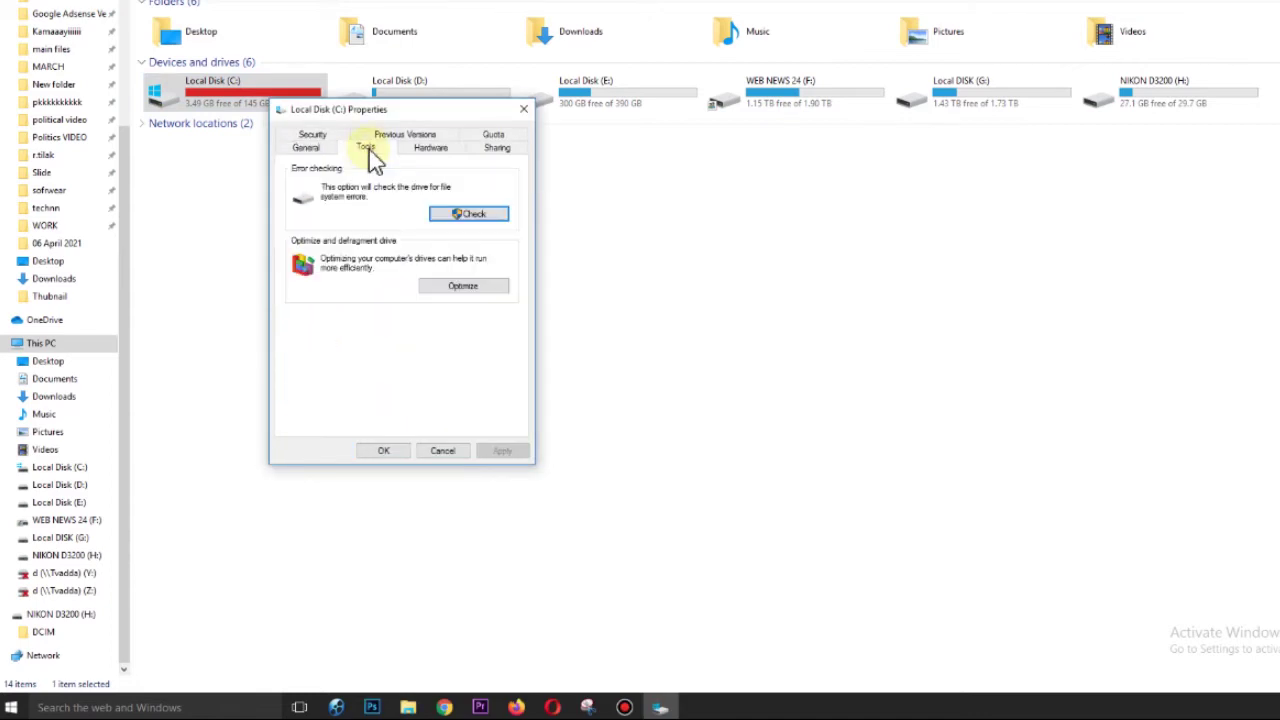
{"action": "left_click", "coordinate": [463, 287]}
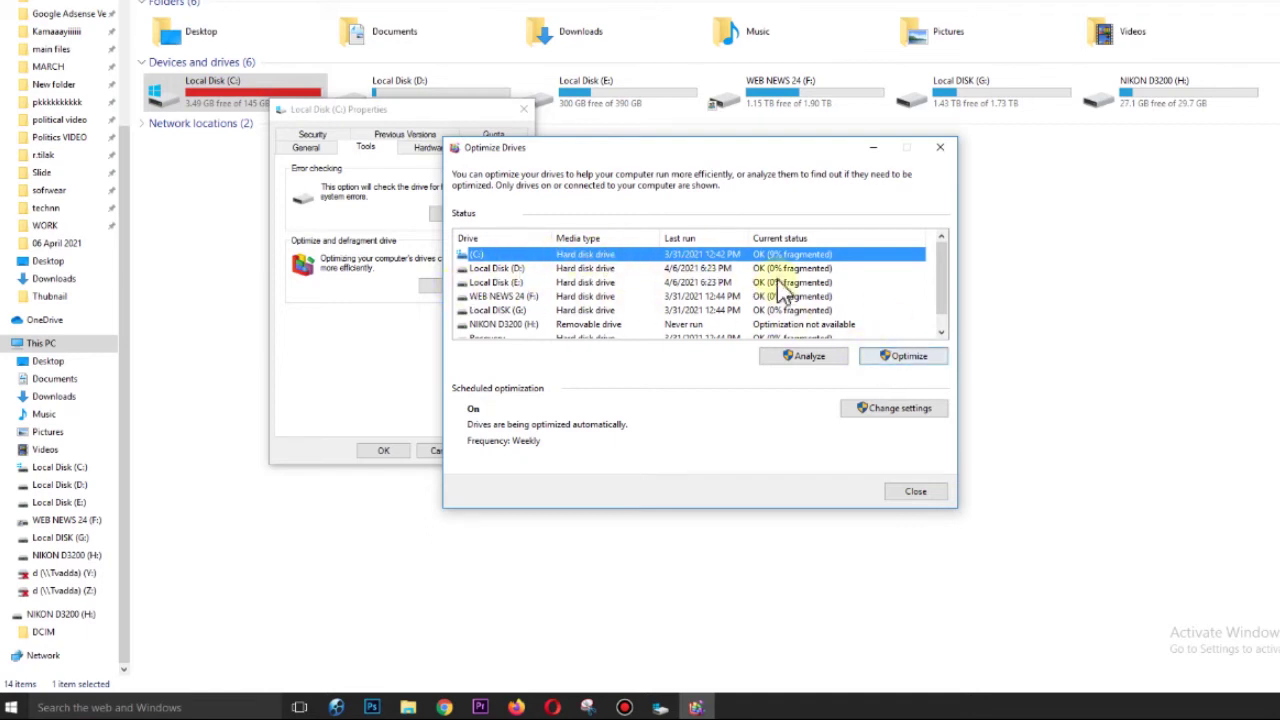
{"action": "left_click", "coordinate": [903, 360]}
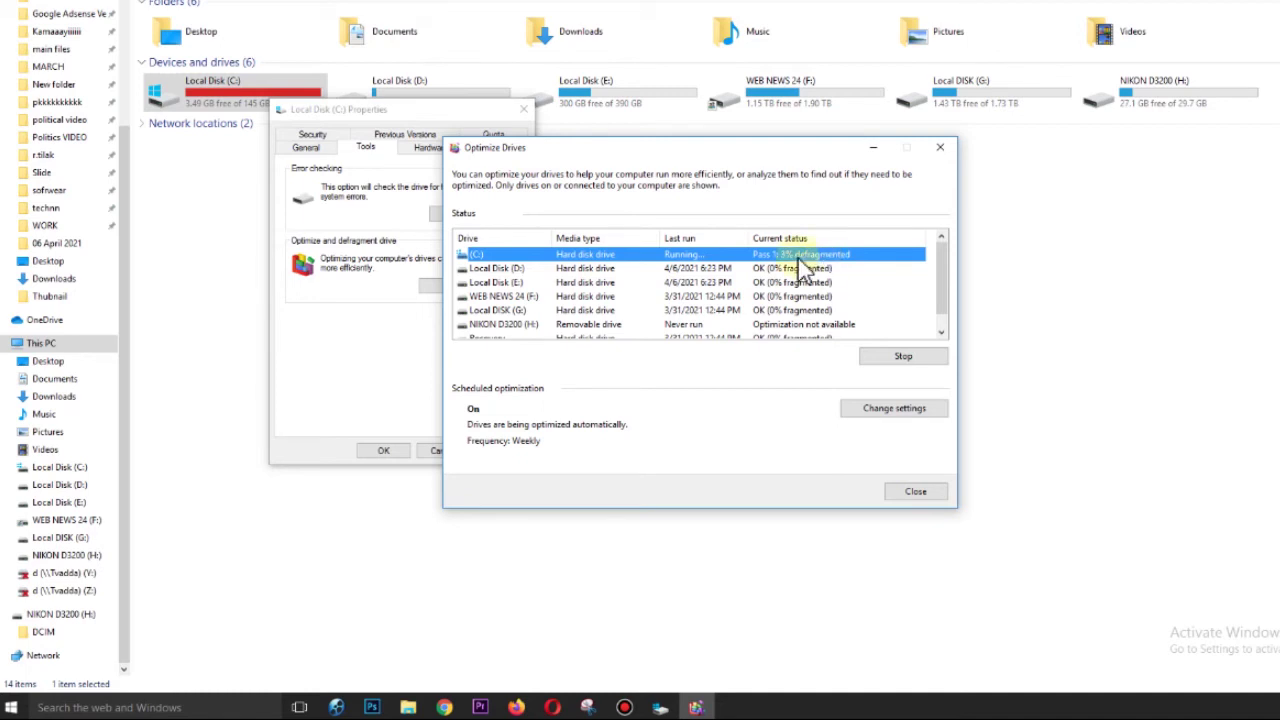
{"action": "left_click", "coordinate": [872, 150]}
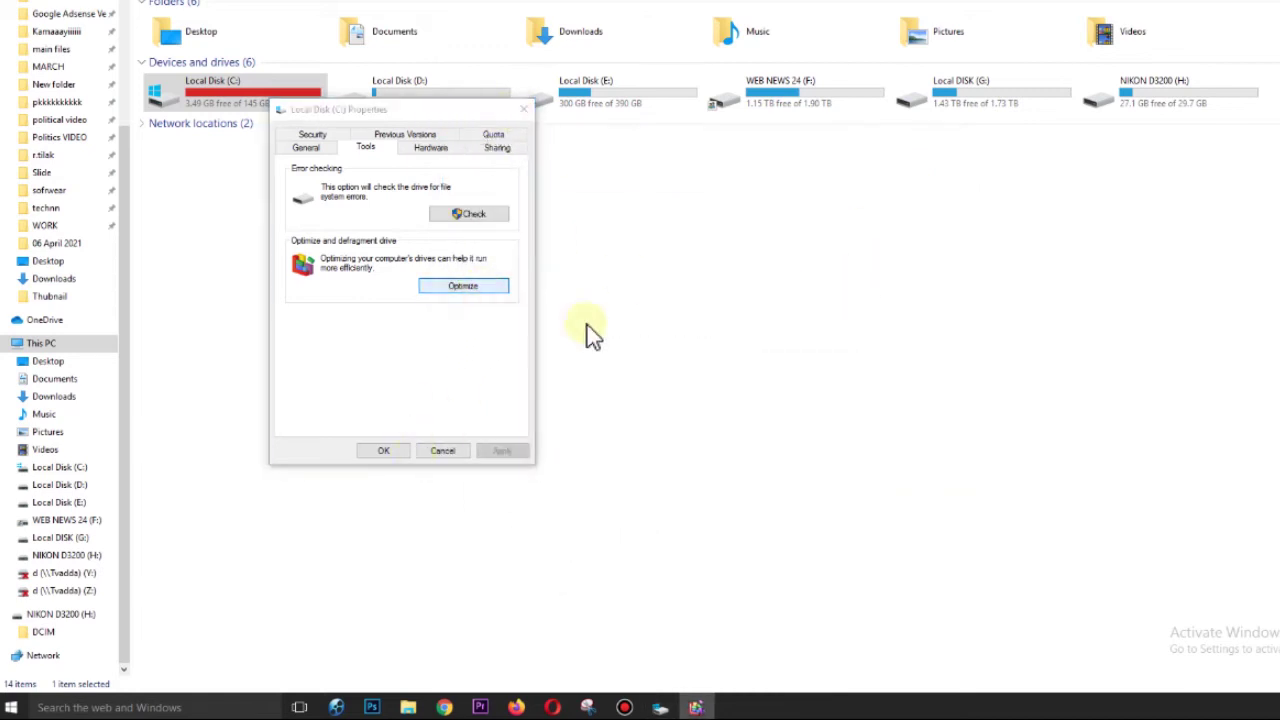
{"action": "left_click", "coordinate": [386, 452]}
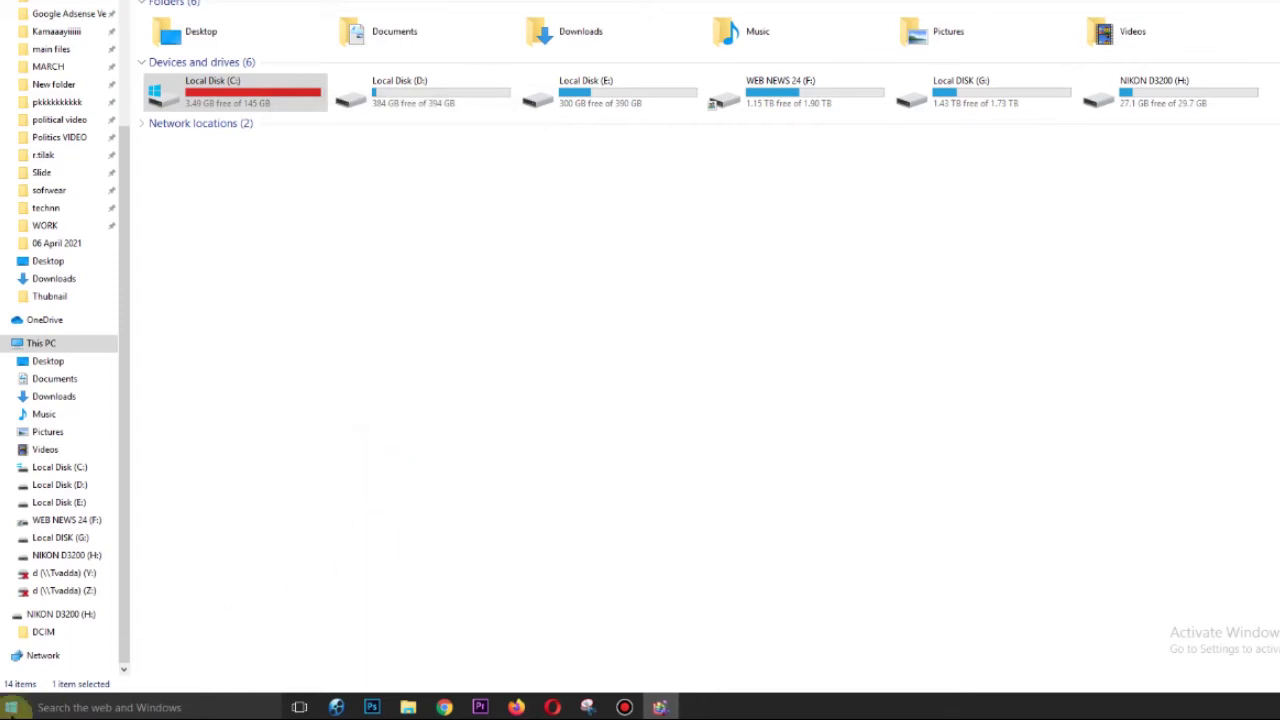
- Search Windows for Disk Cleanup, launch it, and scan drive (C:) for files to remove
{"action": "left_click", "coordinate": [10, 707]}
{"action": "left_click", "coordinate": [84, 705]}
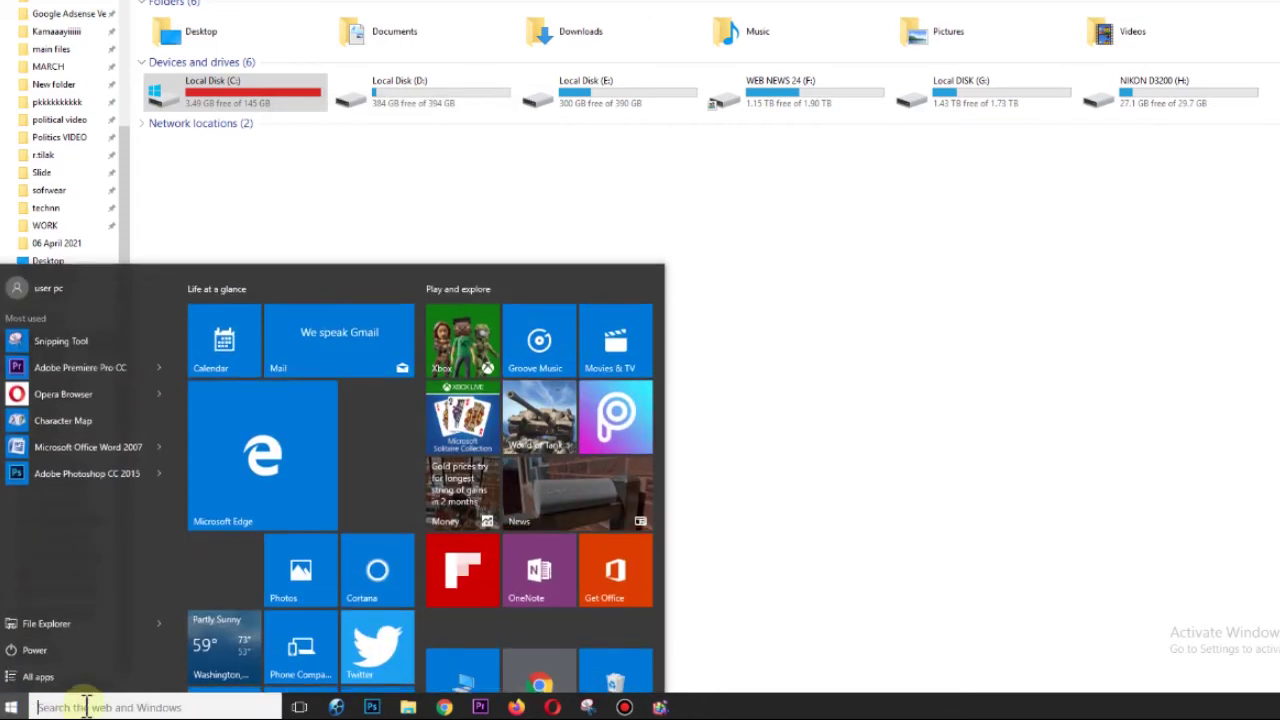
{"action": "type", "text": "did"}
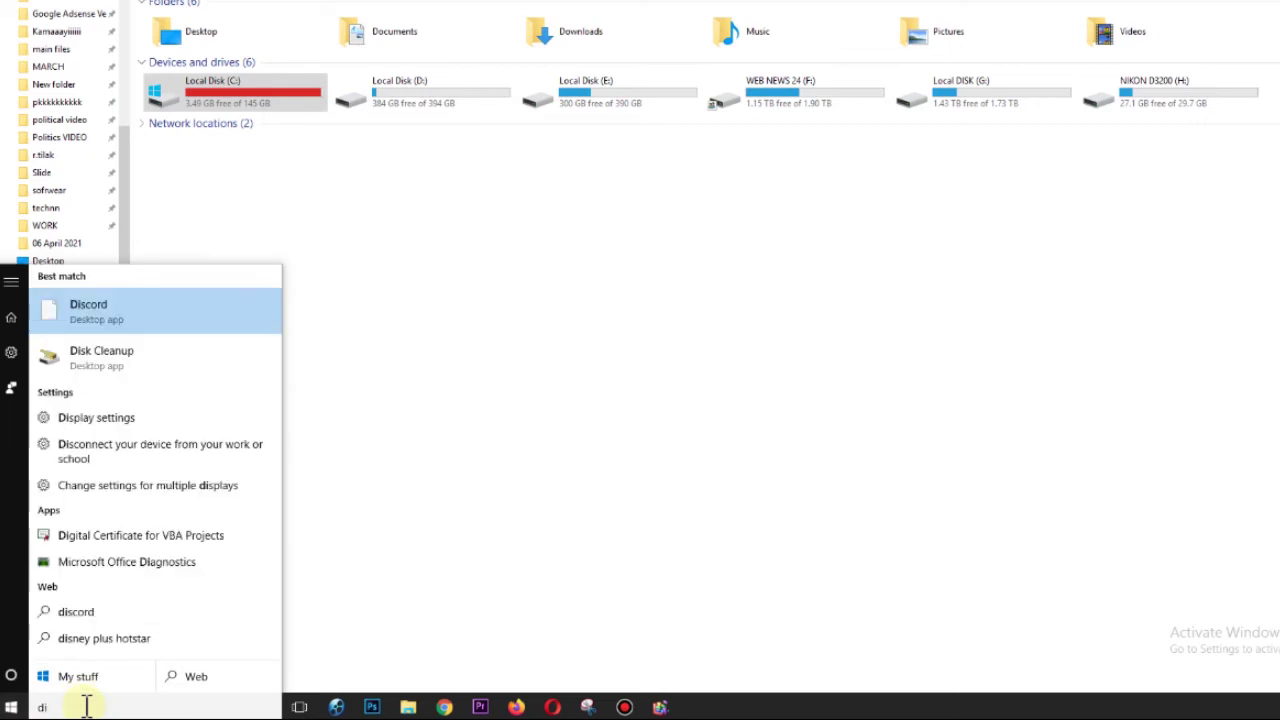
{"action": "key", "text": "BackSpace"}
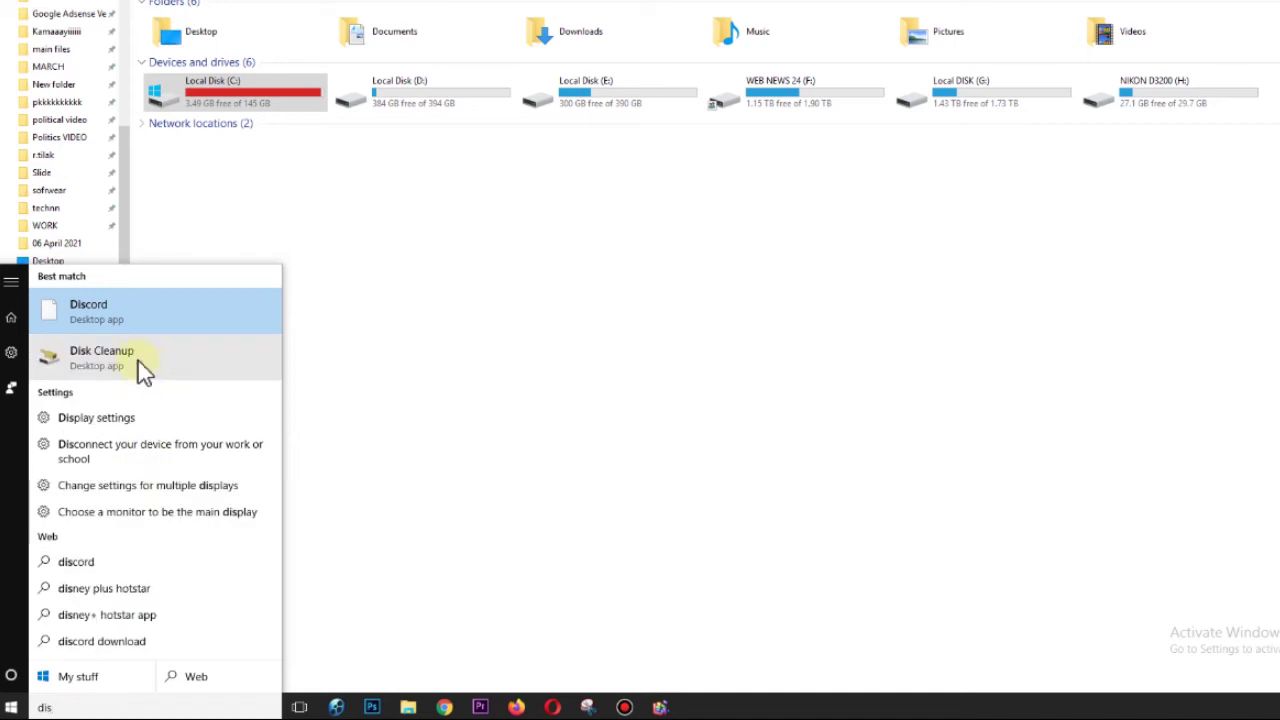
{"action": "left_click", "coordinate": [143, 370]}
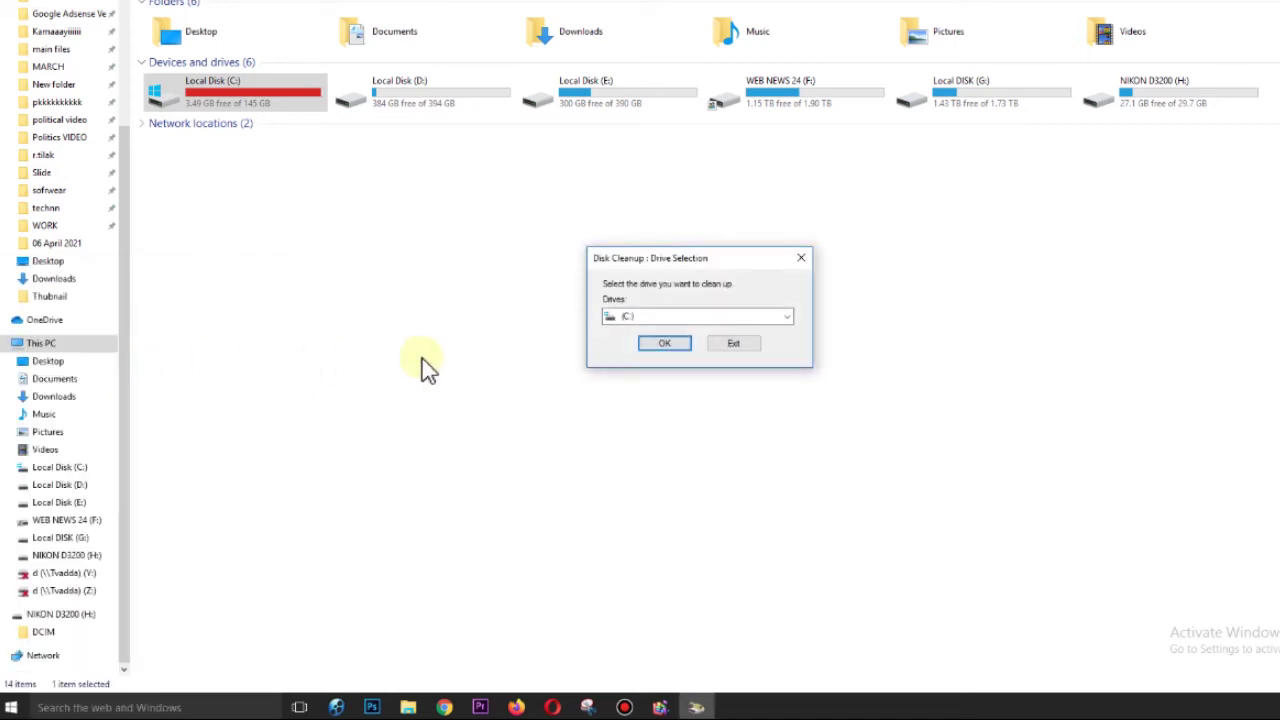
{"action": "left_click", "coordinate": [663, 344]}
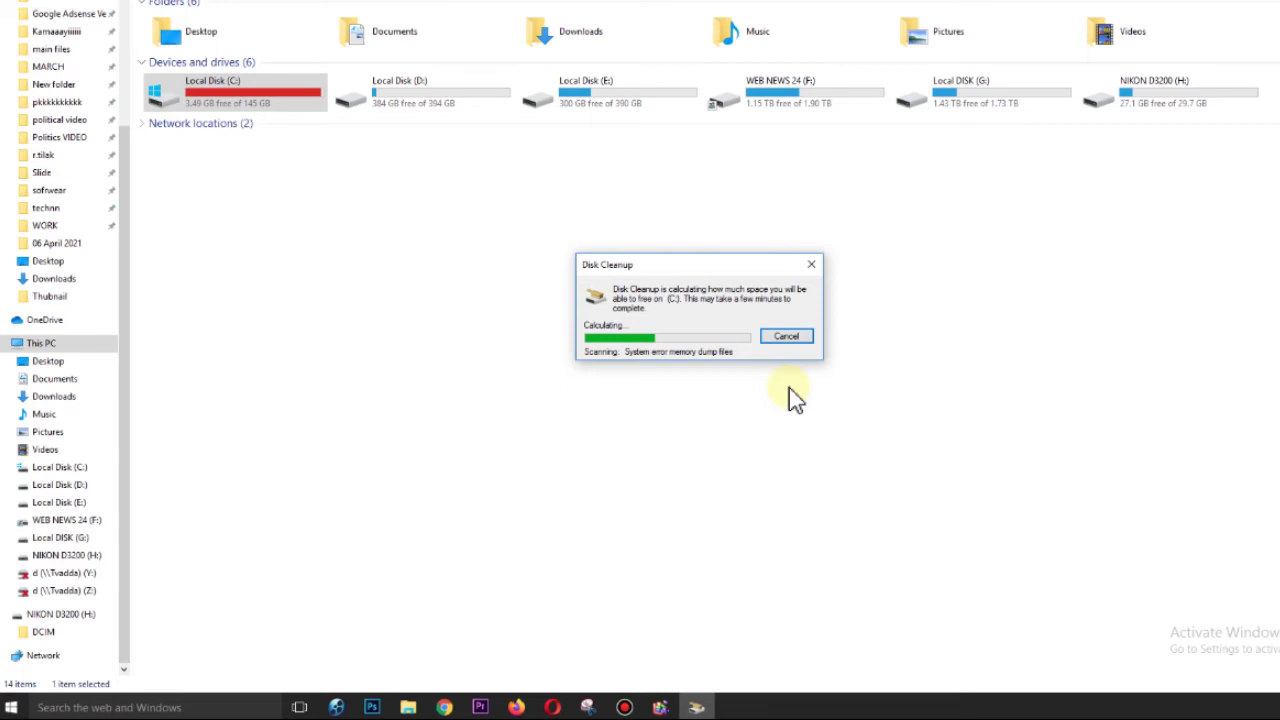
- Check the Optimize Drives progress and review the Disk Cleanup categories from the archived Windows error reports down to Thumbnails
{"action": "left_click", "coordinate": [658, 705]}
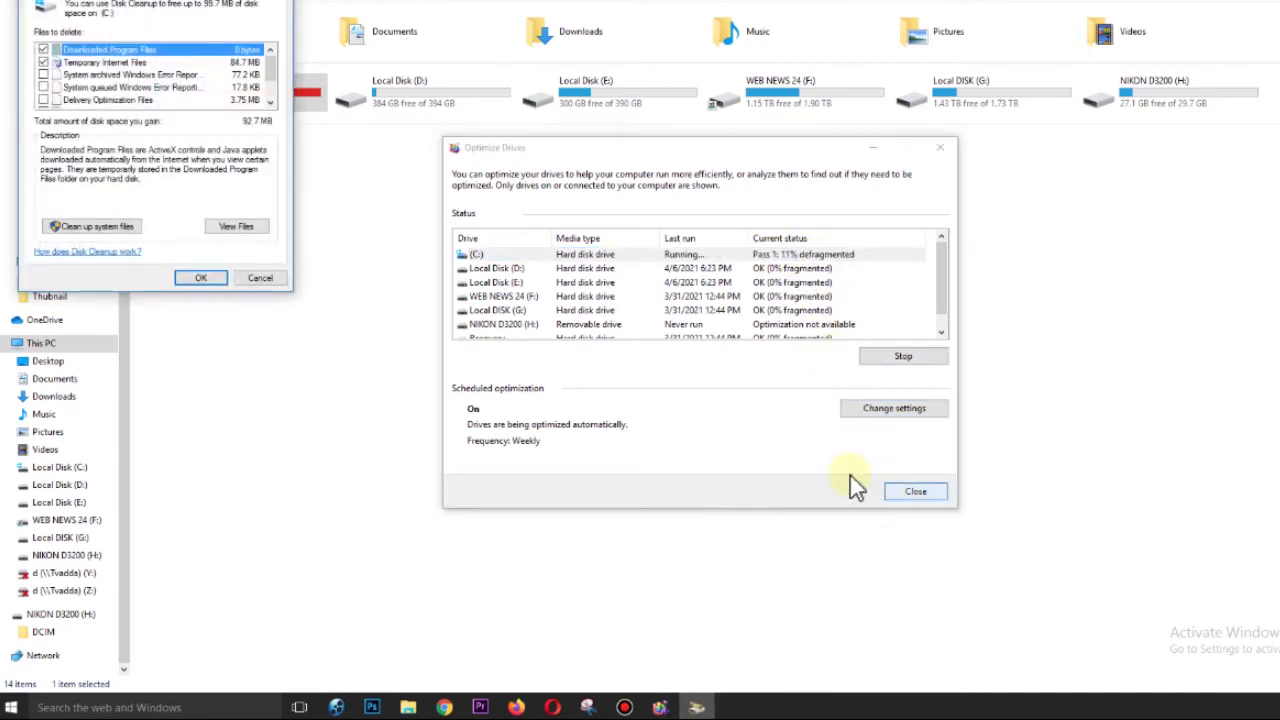
{"action": "left_click", "coordinate": [95, 74]}
{"action": "left_click", "coordinate": [100, 87]}
{"action": "left_click", "coordinate": [100, 100]}
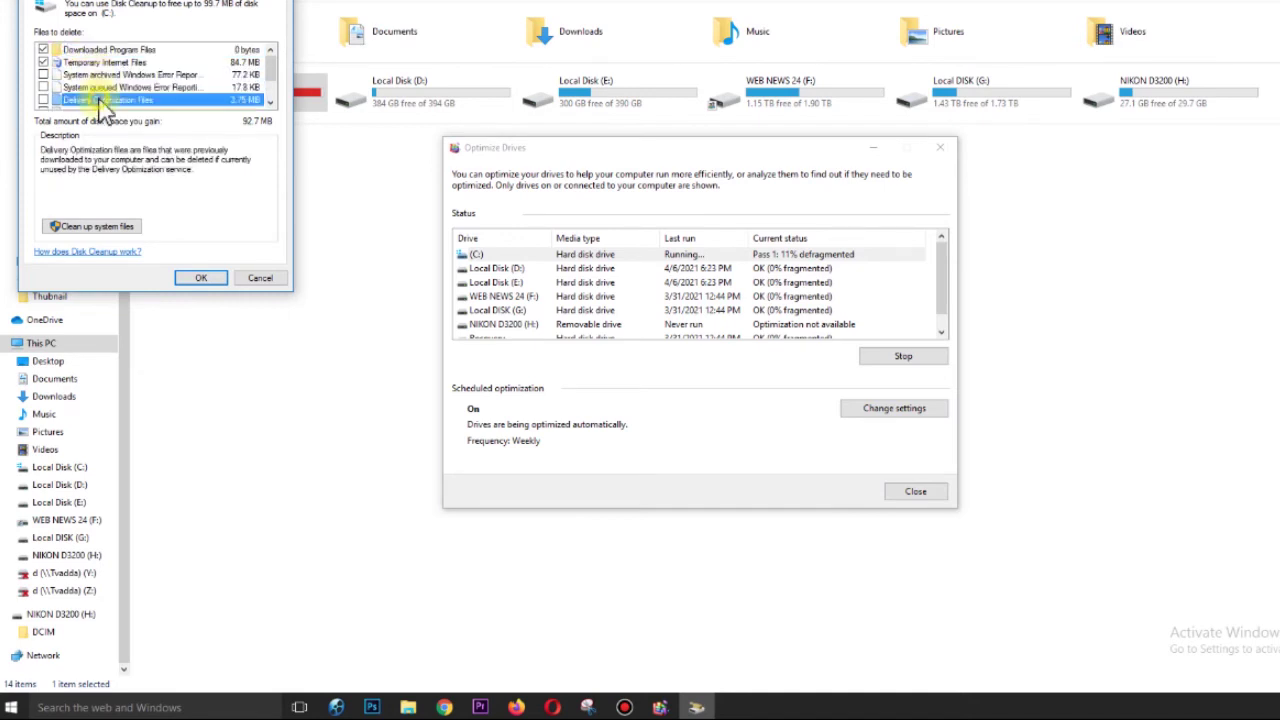
{"action": "scroll", "coordinate": [139, 71], "scroll_direction": "down", "scroll_amount": 1}
{"action": "left_click", "coordinate": [107, 74]}
{"action": "left_click", "coordinate": [104, 87]}
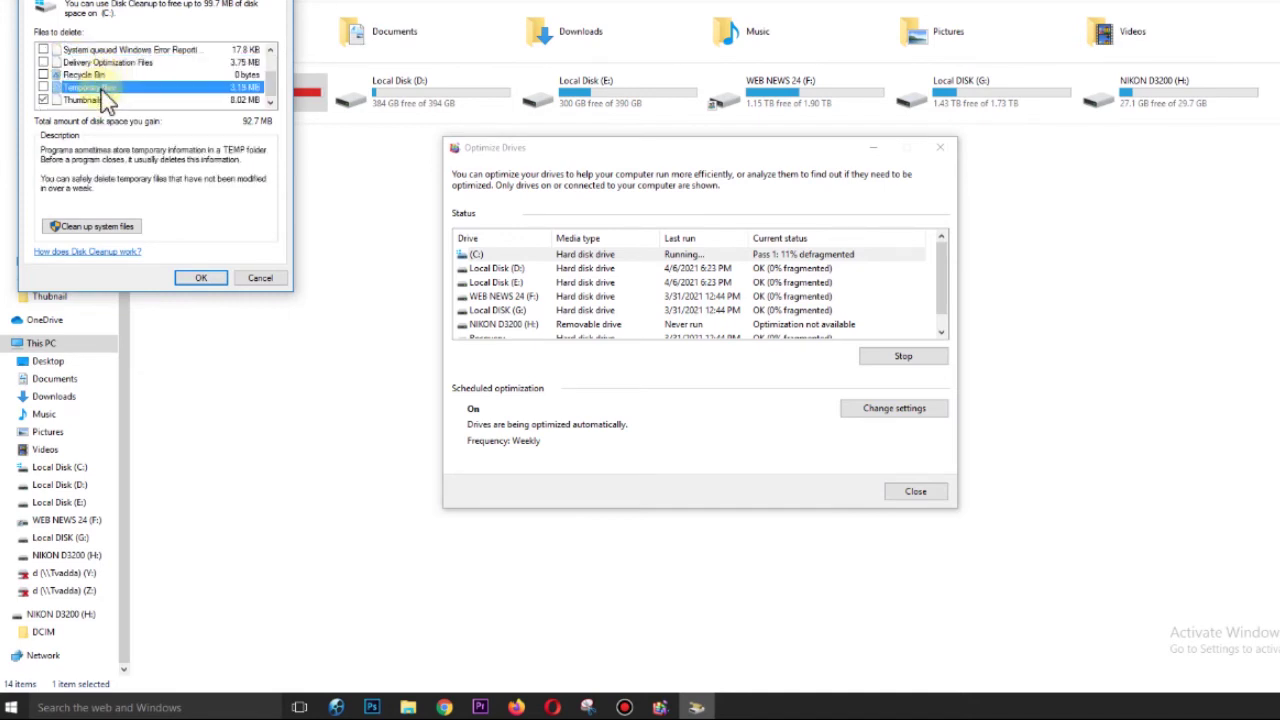
{"action": "left_click", "coordinate": [105, 100]}
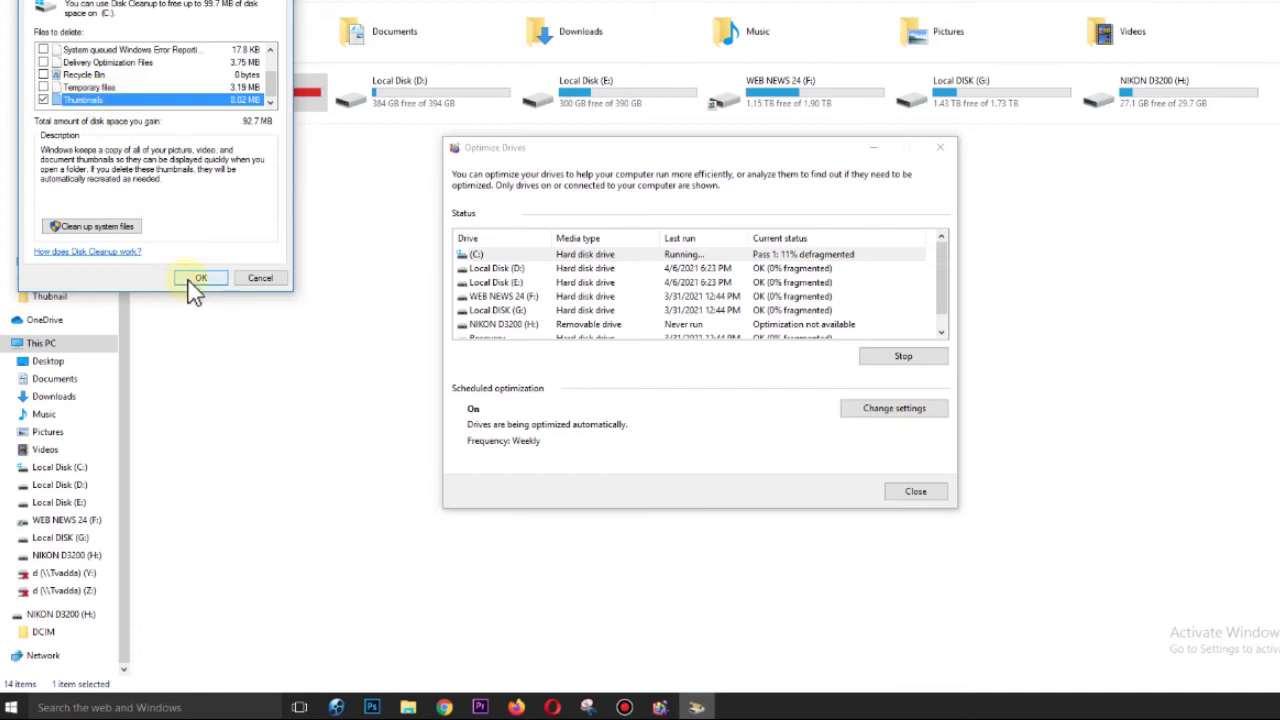
- Rescan drive (C:) in Disk Cleanup with system files included
{"action": "left_click", "coordinate": [105, 226]}
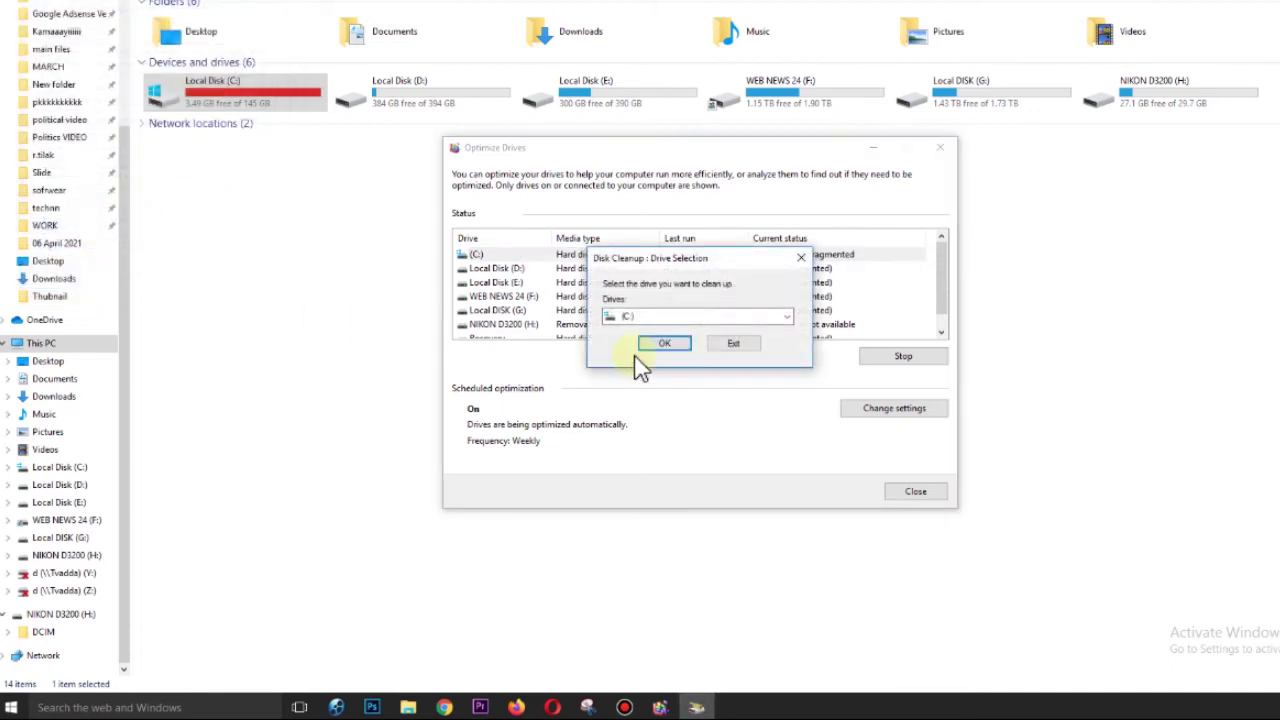
{"action": "left_click", "coordinate": [658, 342]}
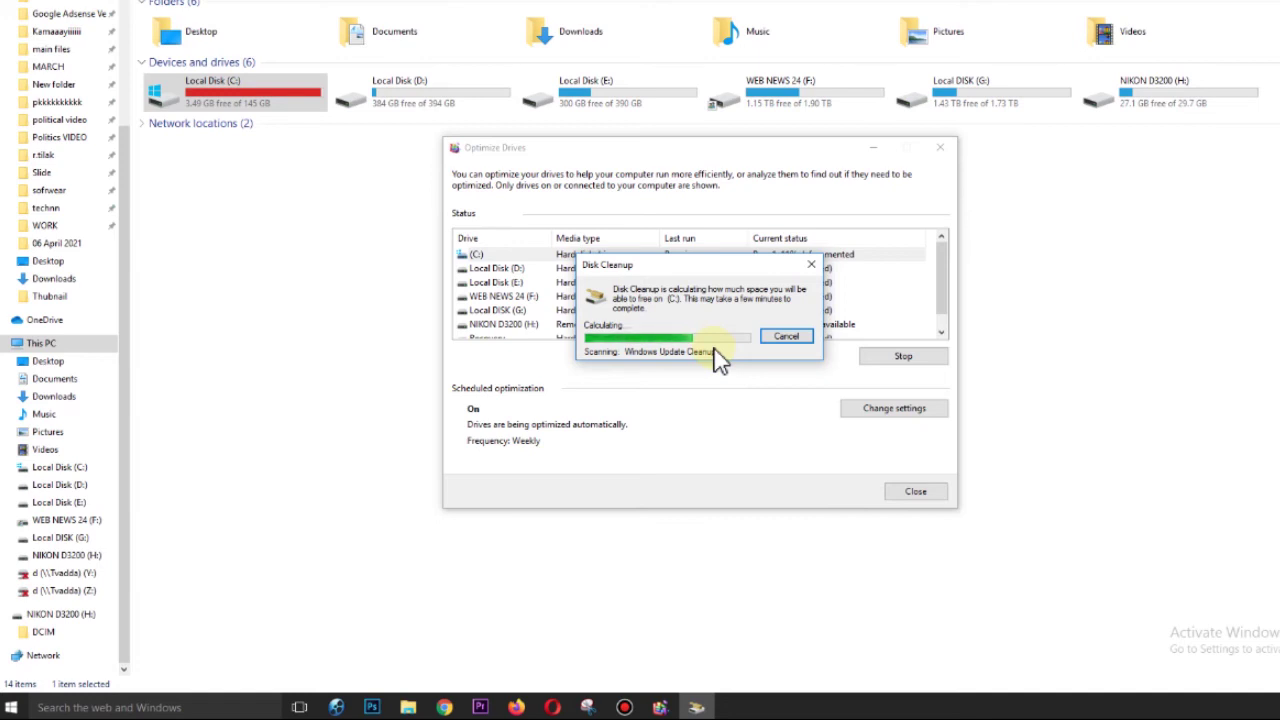
- Refresh the This PC window to check the free space on Local Disk (C:) while the scan runs
{"action": "left_click", "coordinate": [368, 346]}
{"action": "left_click", "coordinate": [357, 280]}
{"action": "right_click", "coordinate": [358, 273]}
{"action": "left_click", "coordinate": [405, 336]}
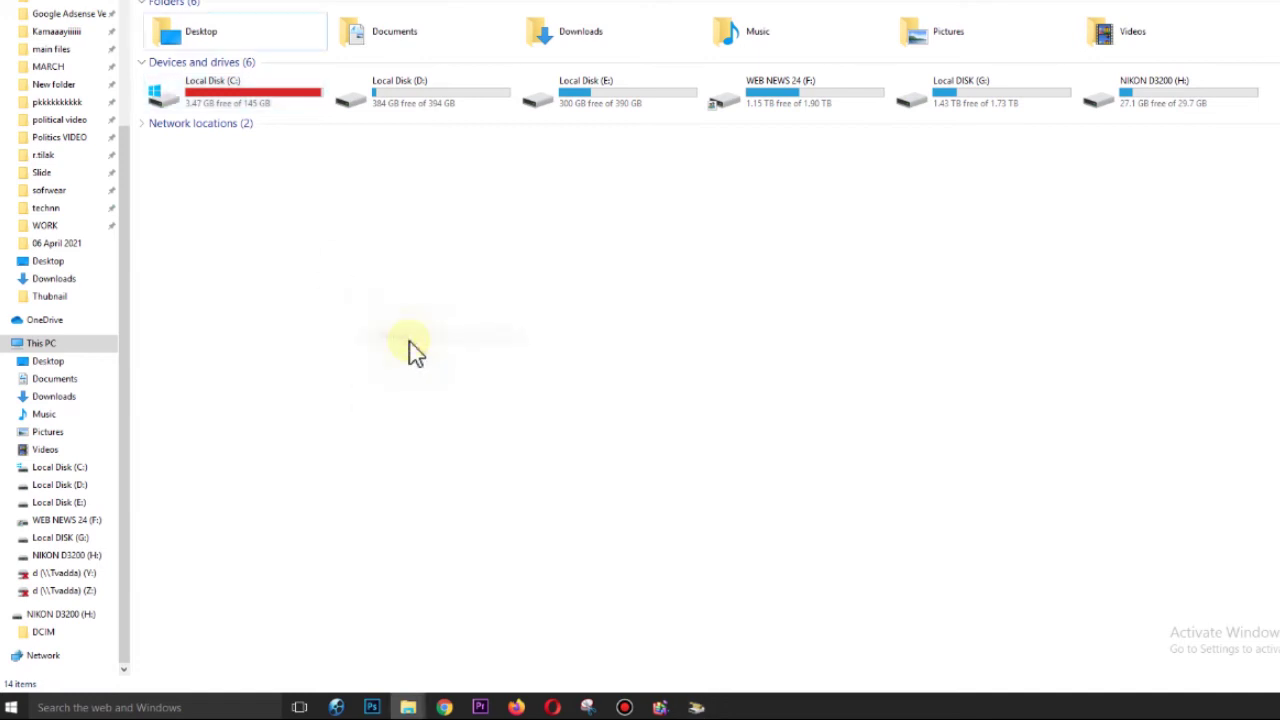
{"action": "right_click", "coordinate": [334, 260]}
{"action": "left_click", "coordinate": [380, 318]}
- Return to Disk Cleanup and permanently delete the preselected file categories from drive (C:)
{"action": "left_click", "coordinate": [661, 703]}
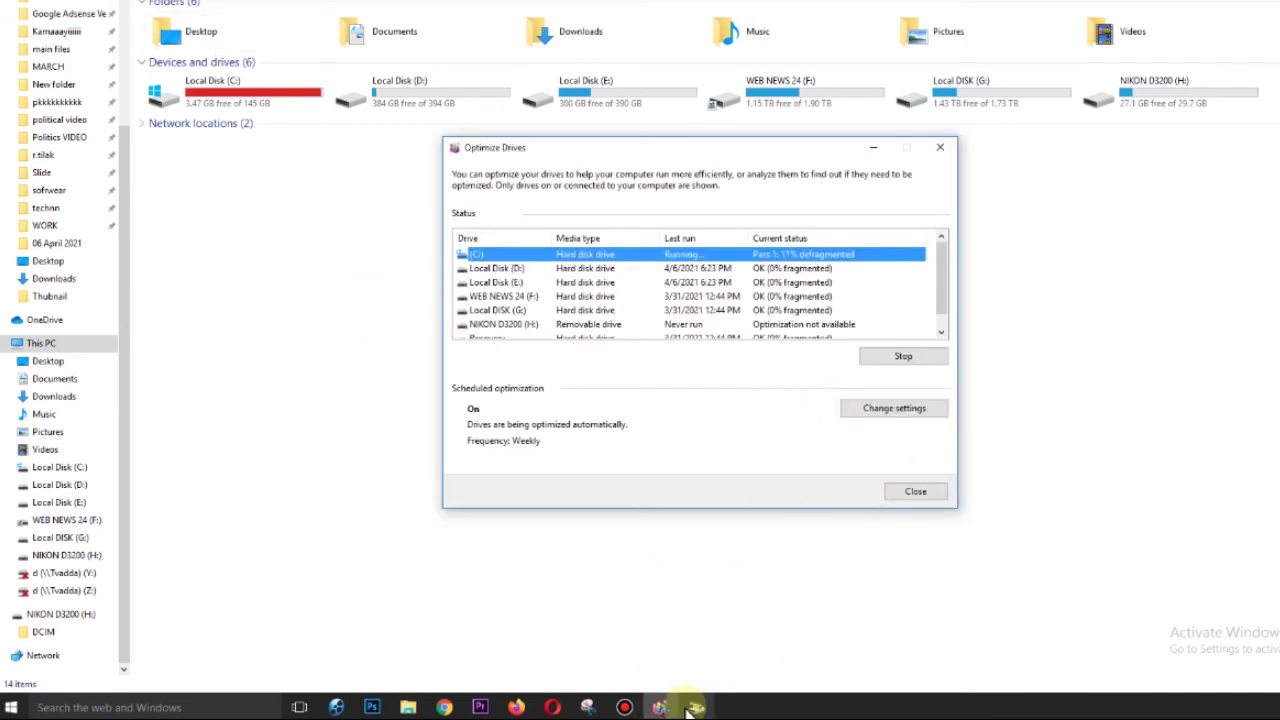
{"action": "left_click", "coordinate": [697, 705]}
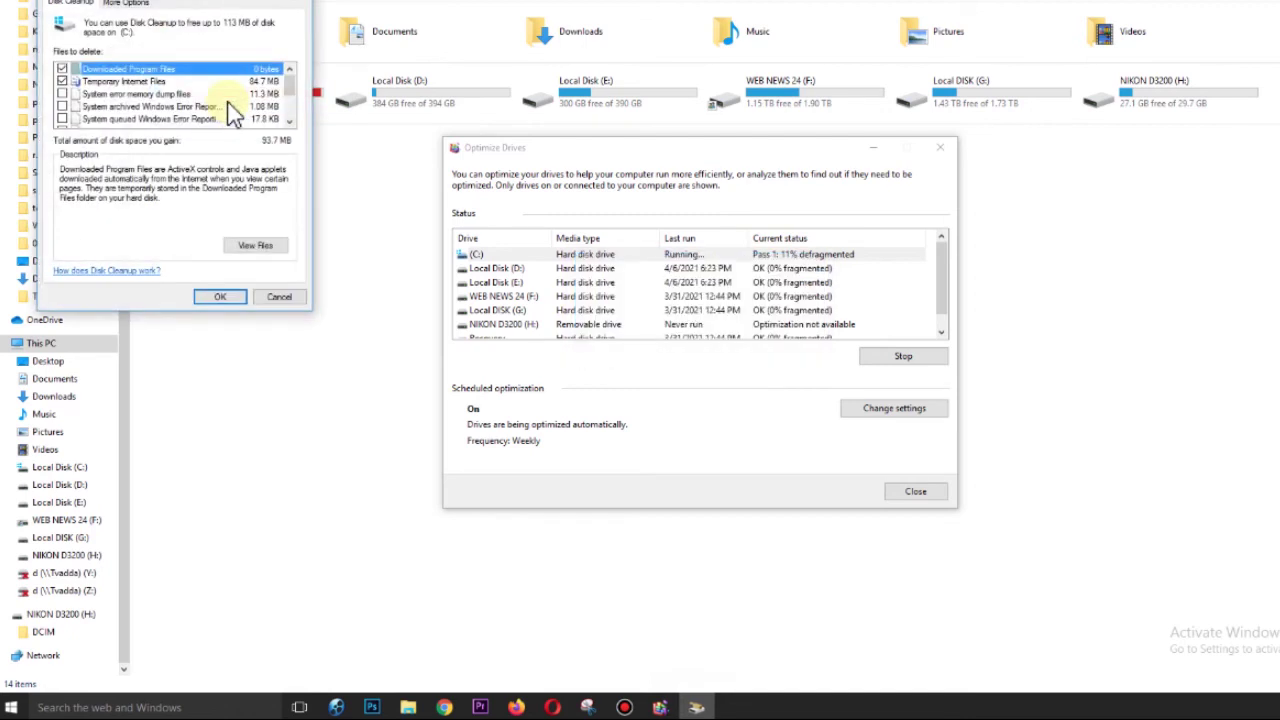
{"action": "left_click", "coordinate": [214, 299]}
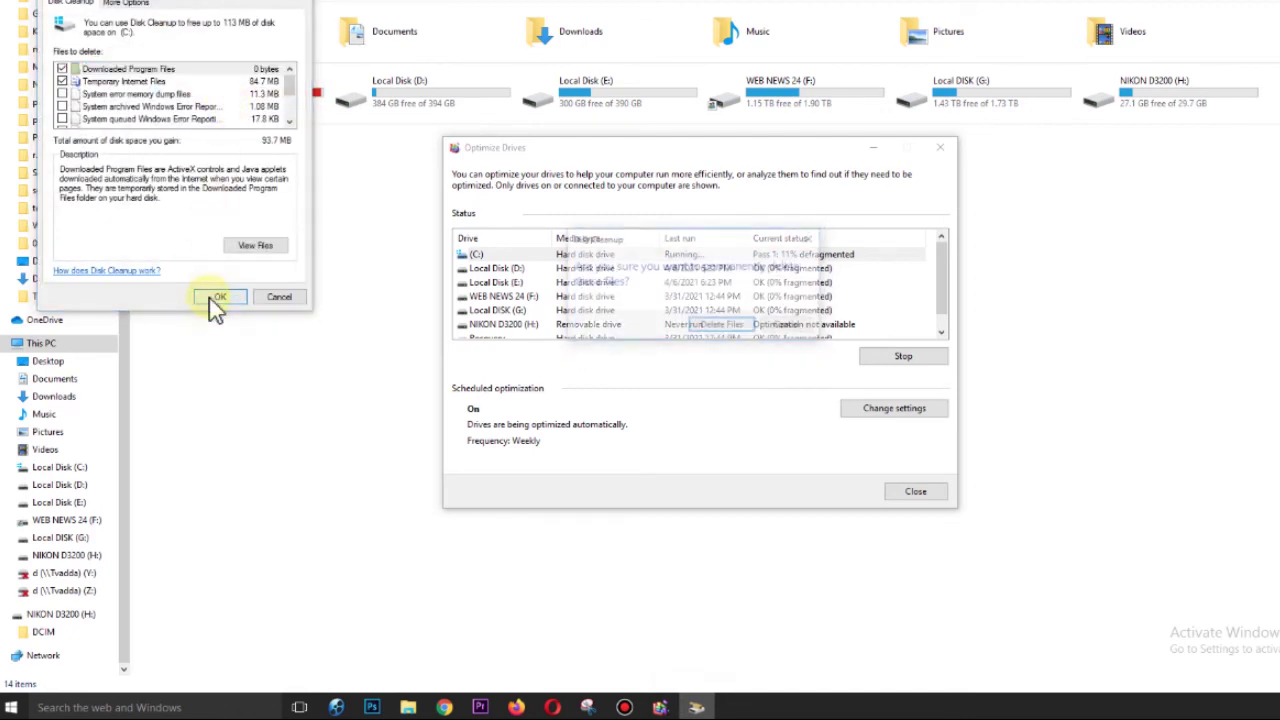
{"action": "left_click", "coordinate": [713, 327]}
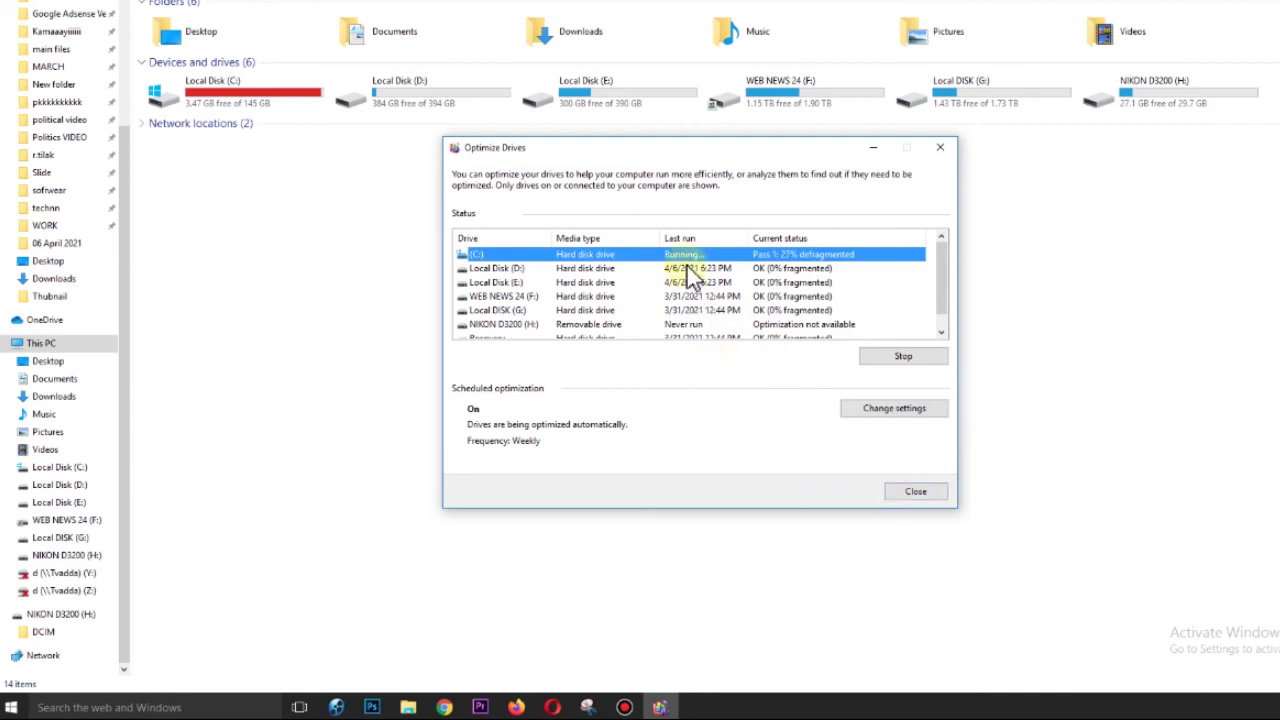
- Refresh the drive list to check the C: drive's free space, and bring Optimize Drives back up to check its progress
{"action": "right_click", "coordinate": [334, 240]}
{"action": "left_click", "coordinate": [373, 297]}
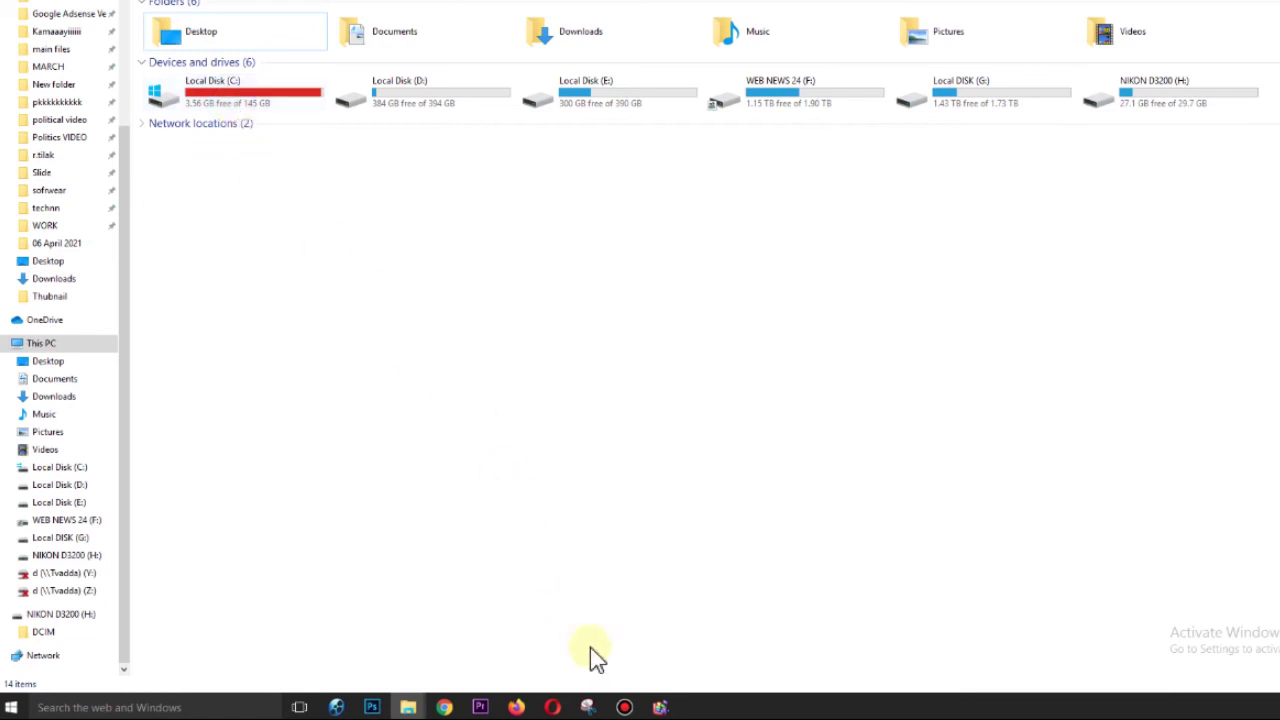
{"action": "left_click", "coordinate": [660, 707]}
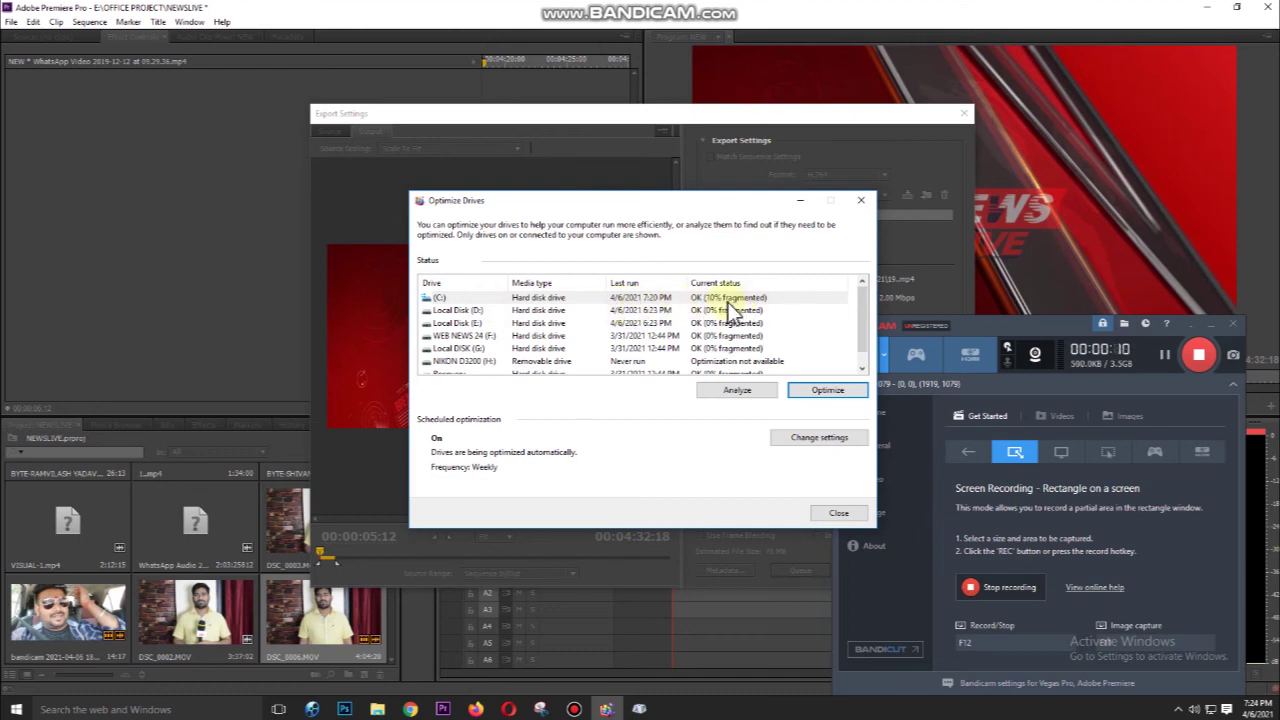
- Close Optimize Drives and open This PC in File Explorer
{"action": "left_click", "coordinate": [849, 515]}
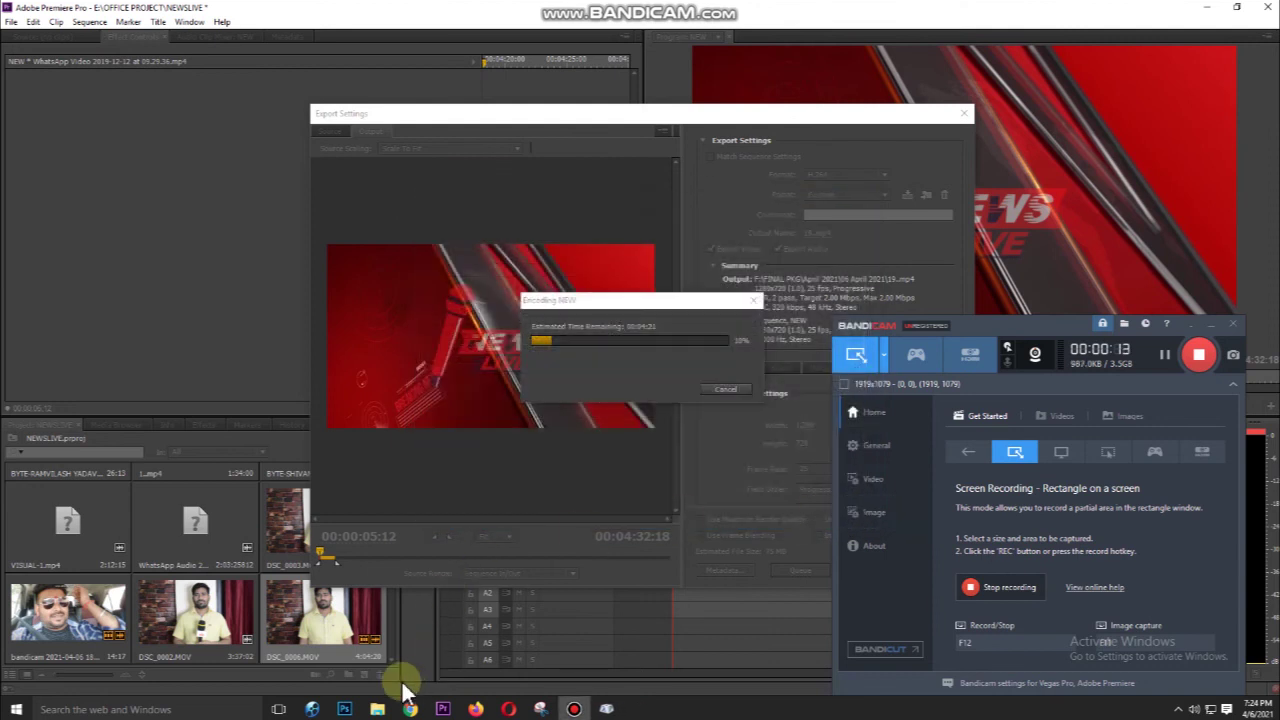
{"action": "left_click", "coordinate": [377, 708]}
{"action": "left_click", "coordinate": [143, 677]}
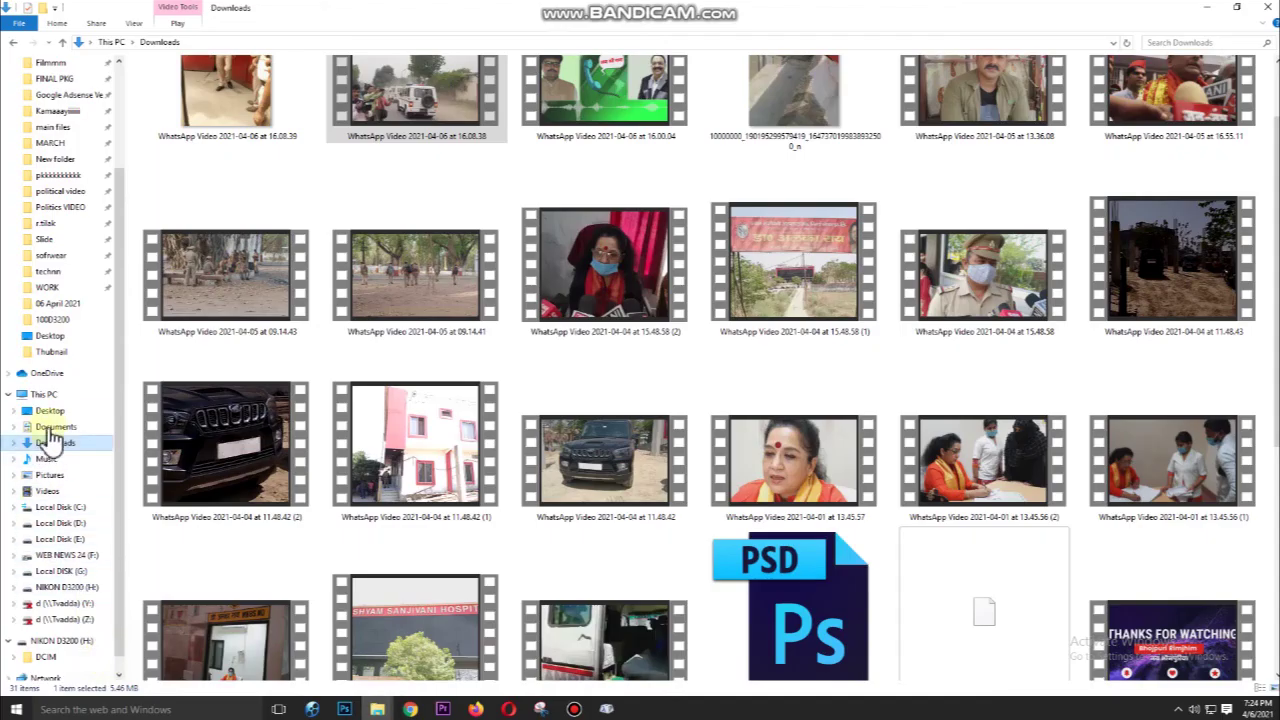
{"action": "left_click", "coordinate": [44, 395]}
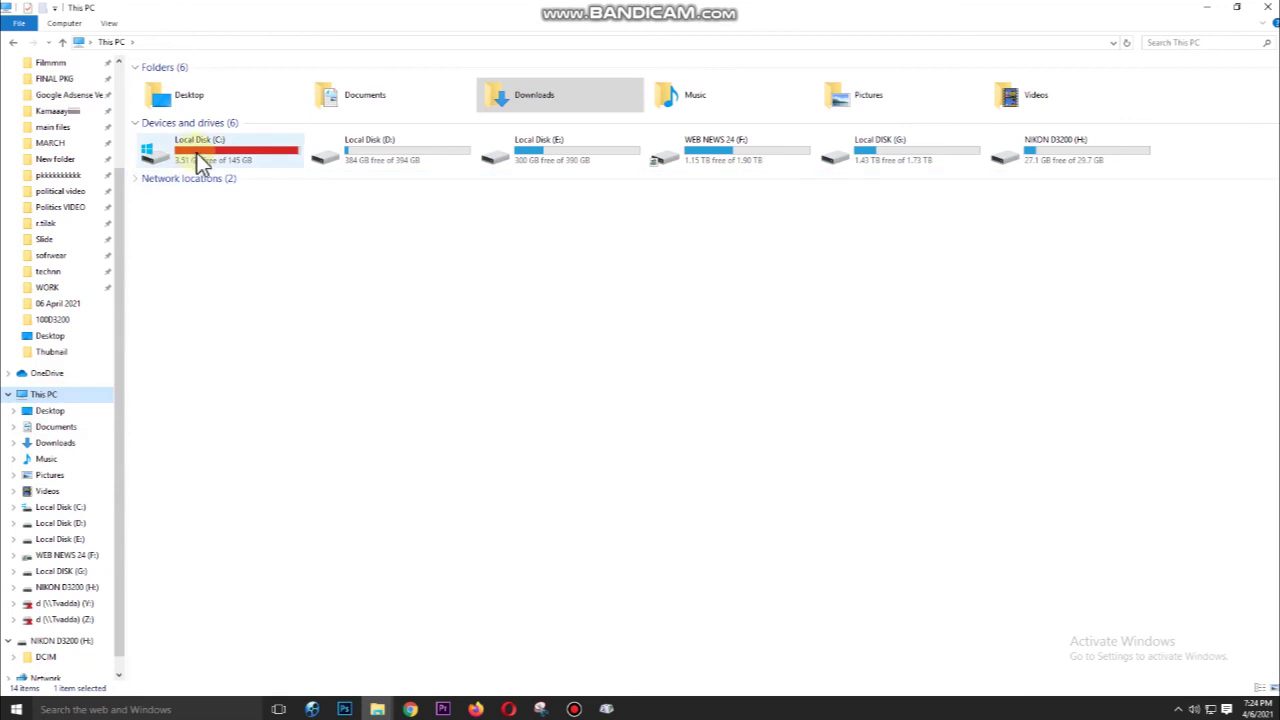
- Refresh This PC repeatedly to check the final free space on Local Disk (C:)
{"action": "right_click", "coordinate": [220, 294]}
{"action": "left_click", "coordinate": [252, 347]}
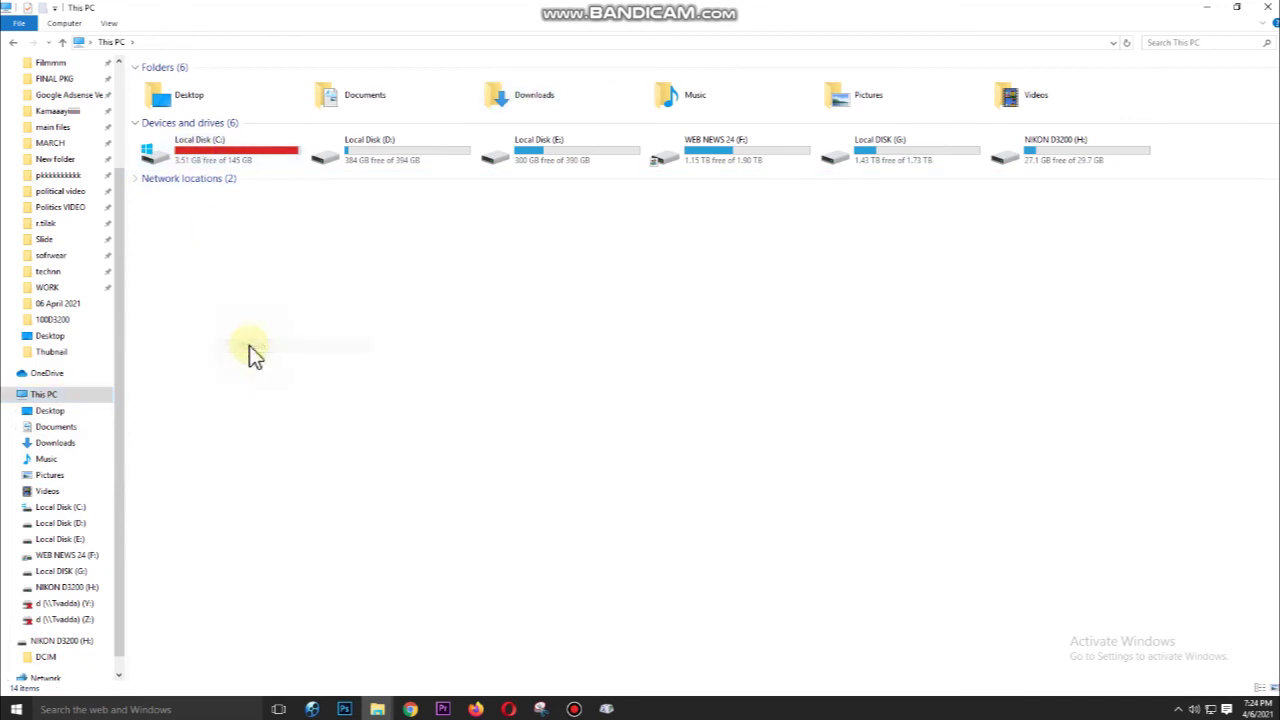
{"action": "right_click", "coordinate": [250, 340]}
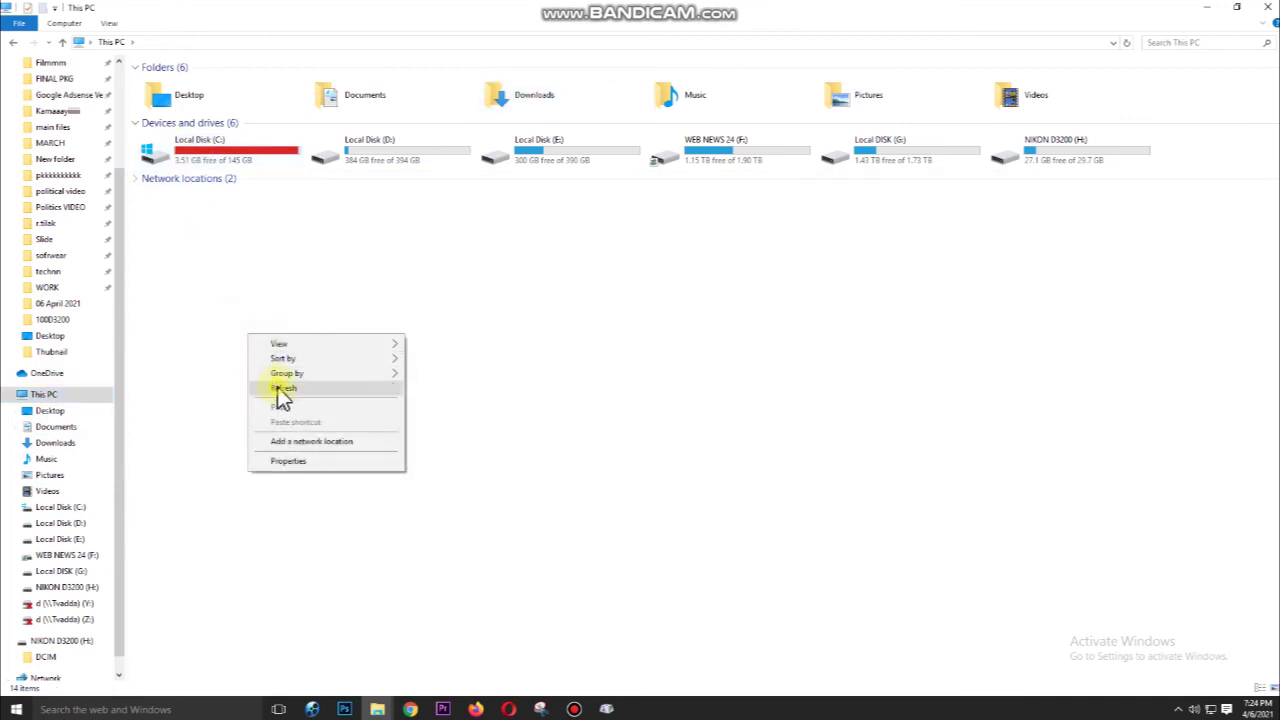
{"action": "left_click", "coordinate": [280, 389]}
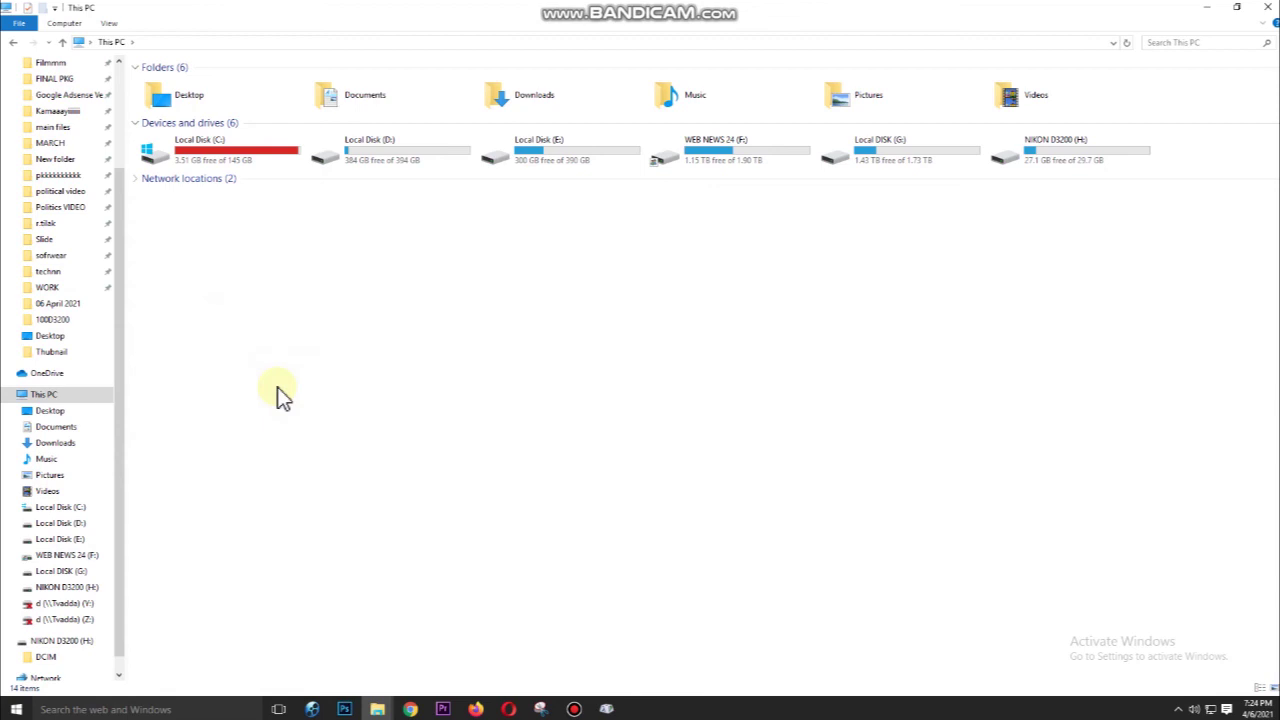